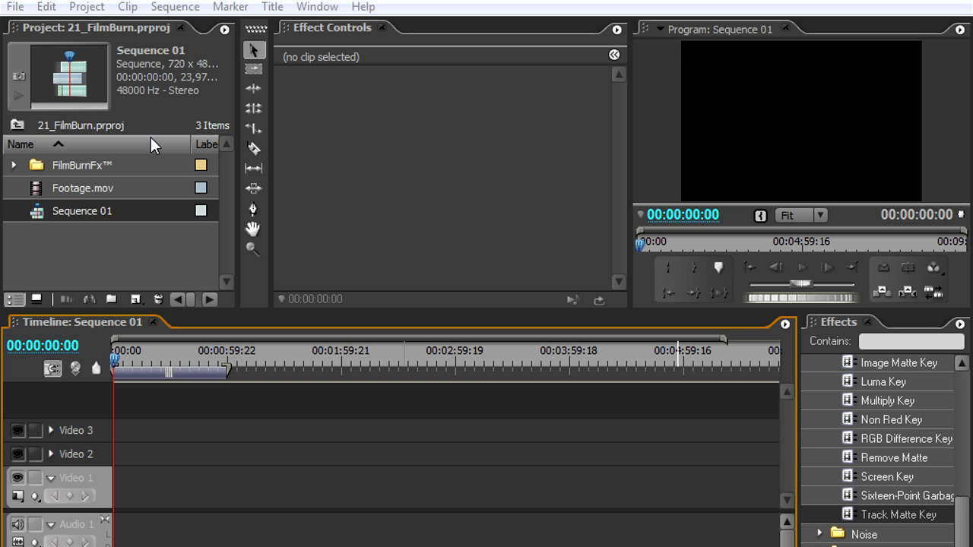
# Preview Footage.mov in the Source monitor
pyautogui.click(35, 185)
pyautogui.doubleClick(36, 186)
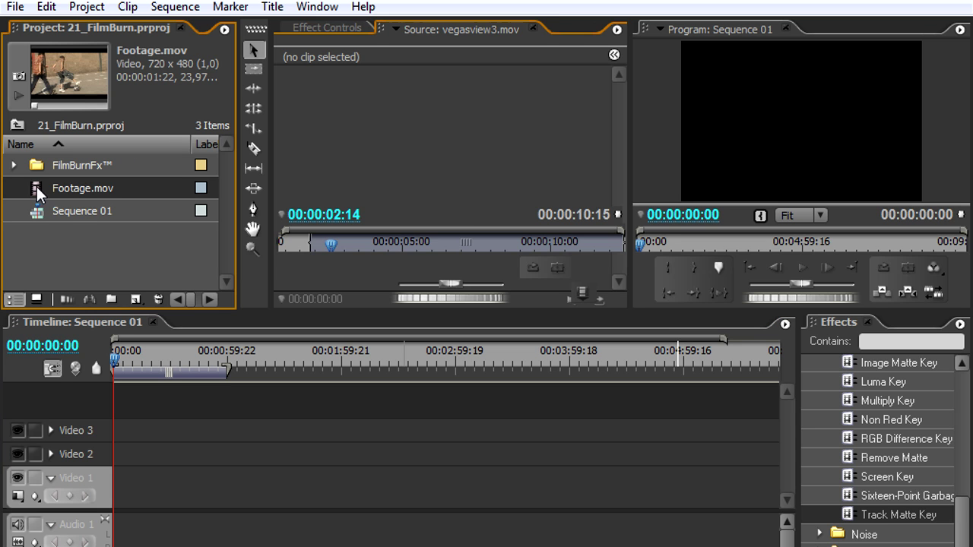
pyautogui.moveTo(316, 242); pyautogui.dragTo(511, 245)
# Place Footage.mov on Video 1 at 00:00, zoom the timeline to fit, and close the preview
pyautogui.moveTo(34, 185); pyautogui.dragTo(115, 477)
pyautogui.press('=')
pyautogui.press('=')
pyautogui.press('=')
pyautogui.press('=')
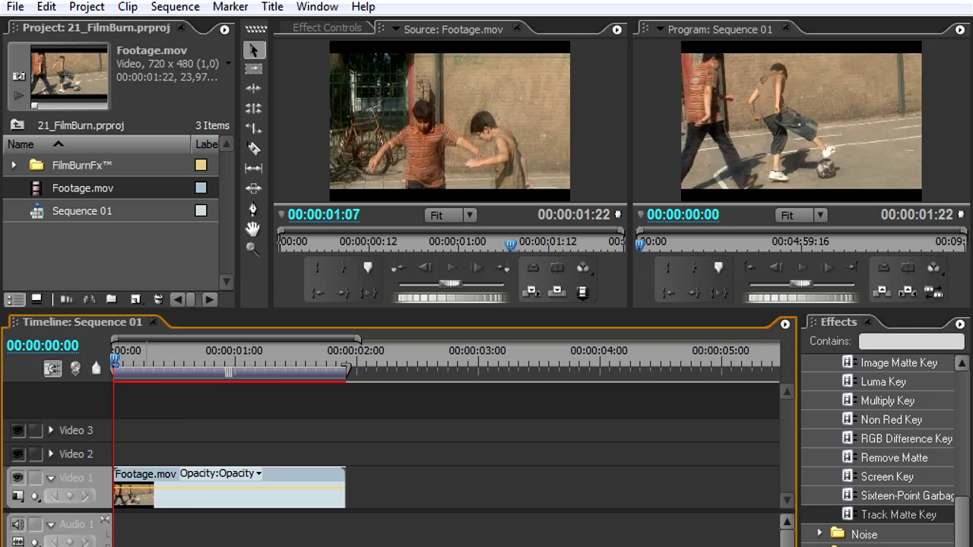
pyautogui.moveTo(145, 362); pyautogui.dragTo(194, 362)
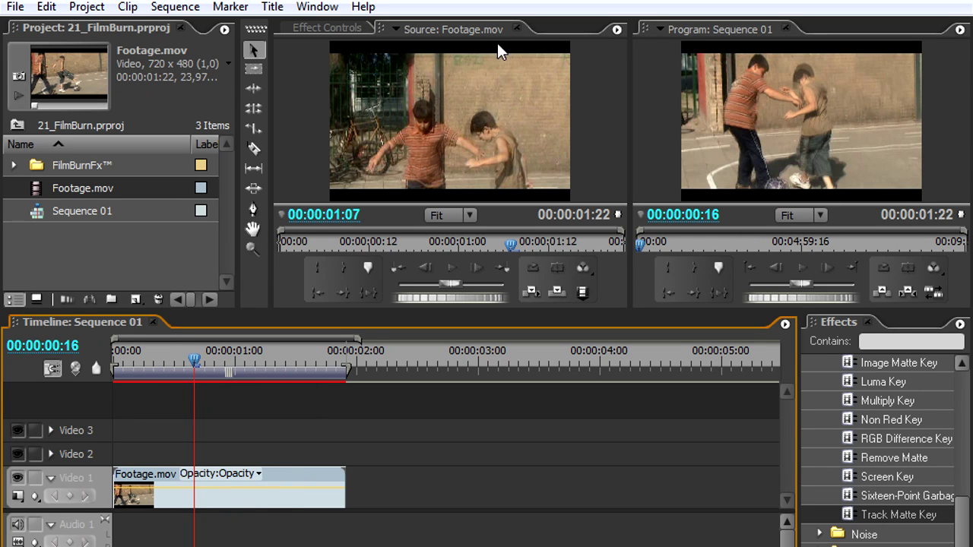
pyautogui.click(517, 29)
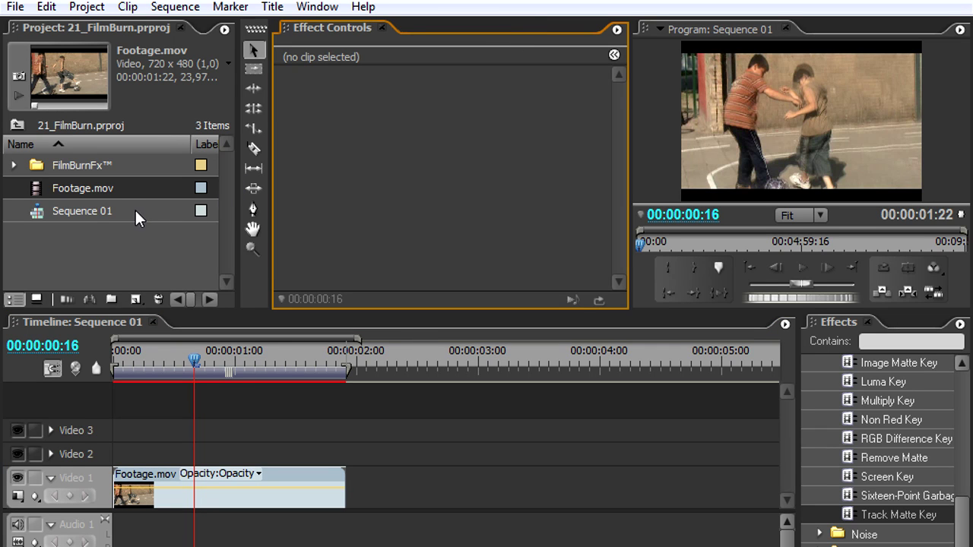
# Expand the FilmBurnFx™ bin, browse the FilmBurnFx - DV files on disk, then select Burn_1.mov
pyautogui.click(13, 165)
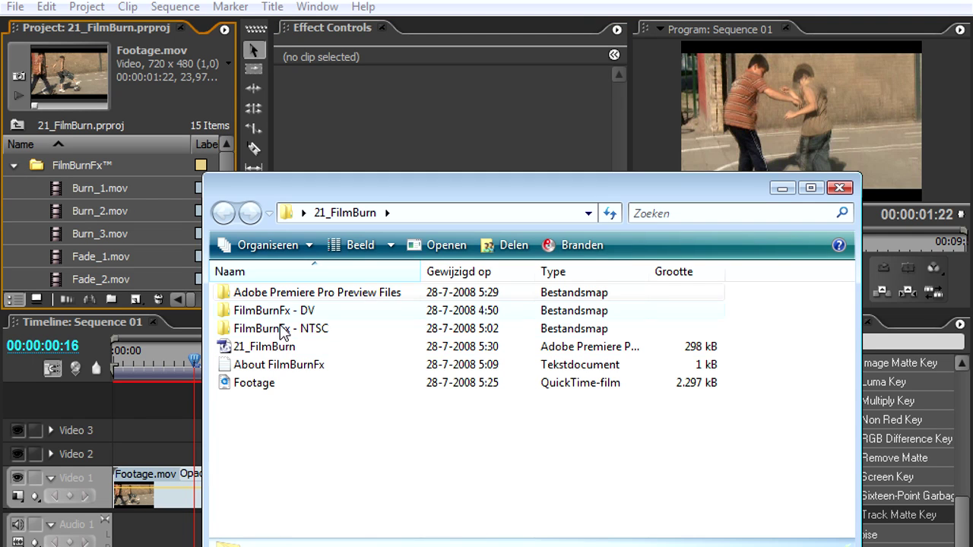
pyautogui.doubleClick(289, 323)
pyautogui.scroll(-2, 463, 397)
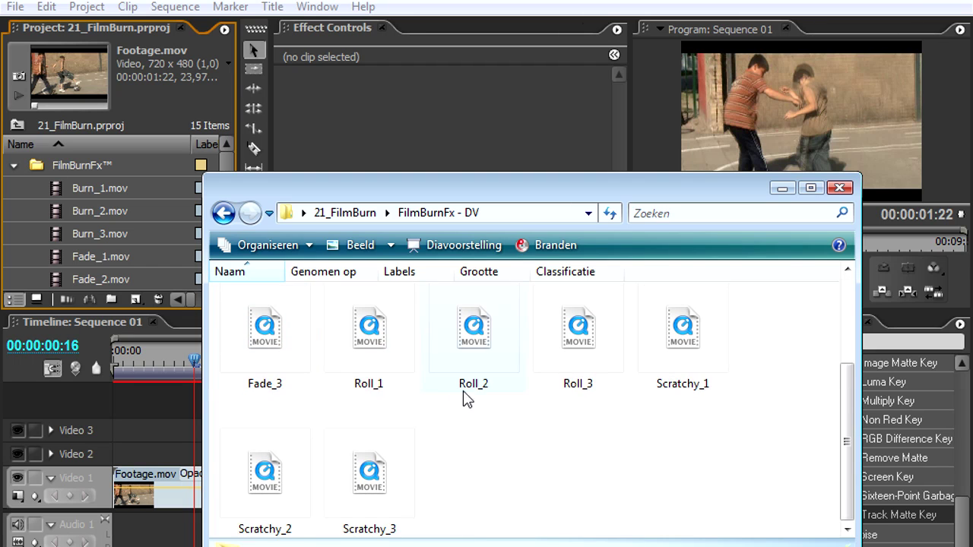
pyautogui.scroll(2, 494, 417)
pyautogui.scroll(-2, 538, 403)
pyautogui.scroll(2, 505, 410)
pyautogui.click(120, 235)
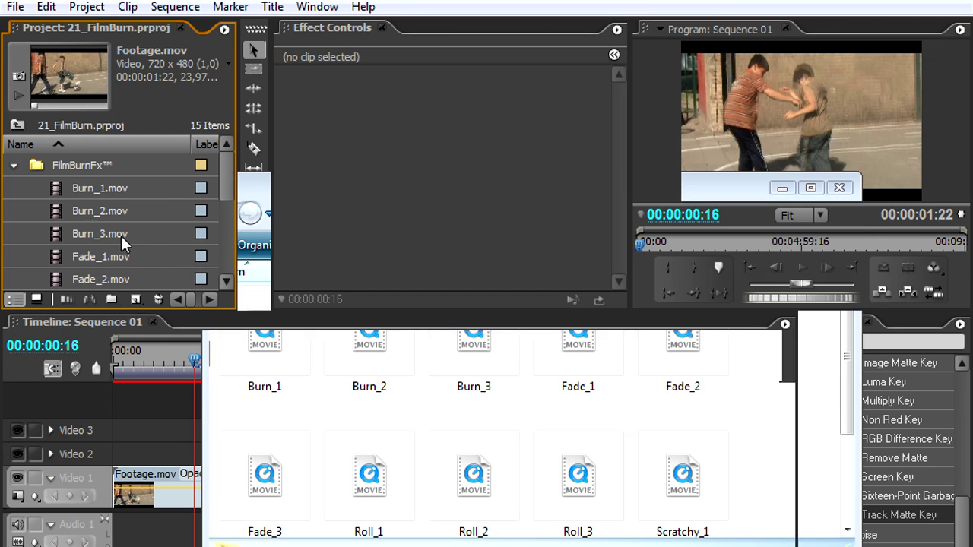
pyautogui.click(56, 189)
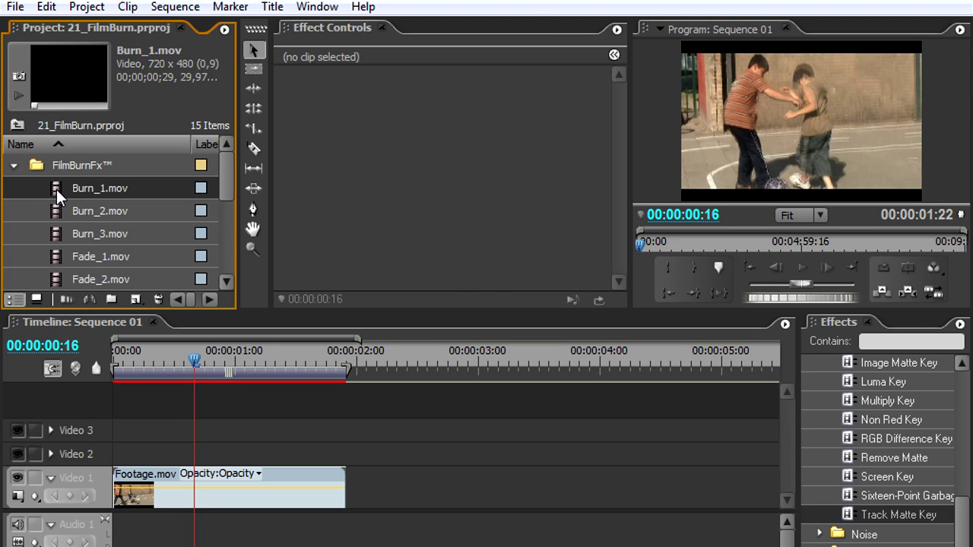
# Preview the Burn_1, Burn_2 and Burn_3 clips in the Source monitor
pyautogui.moveTo(54, 189)
pyautogui.mouseDown()
pyautogui.moveTo(323, 254)
pyautogui.moveTo(322, 241)
pyautogui.moveTo(469, 241)
pyautogui.mouseUp()
pyautogui.doubleClick(83, 215)
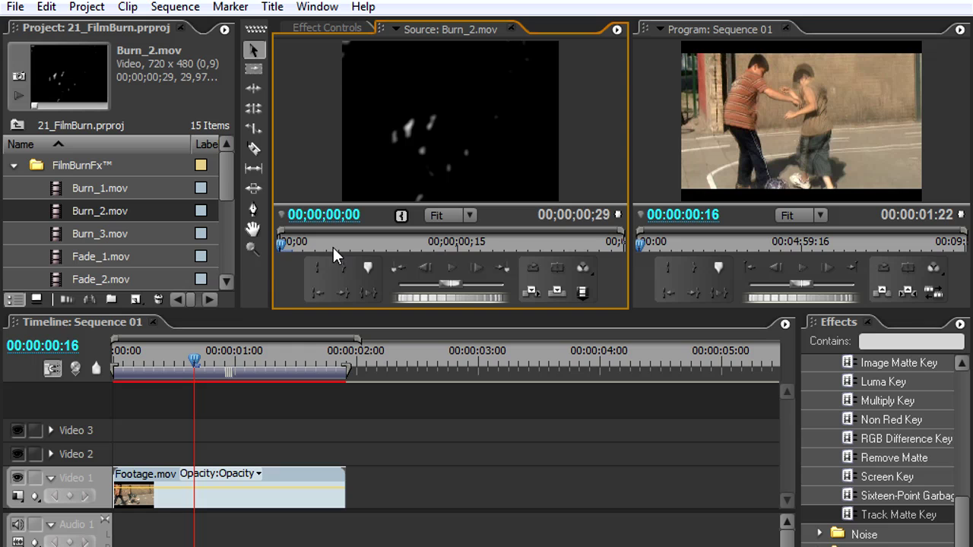
pyautogui.moveTo(333, 243); pyautogui.dragTo(449, 242)
pyautogui.doubleClick(64, 235)
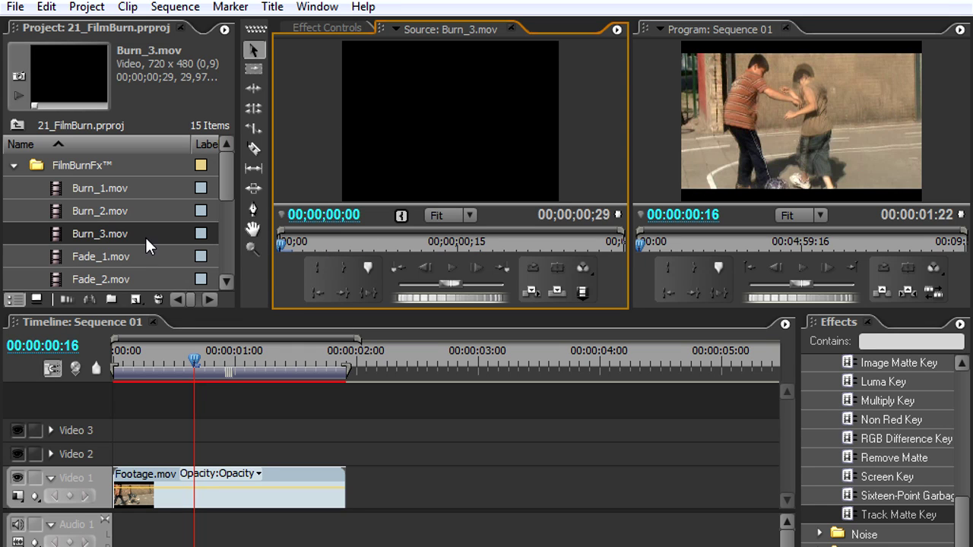
pyautogui.moveTo(357, 242); pyautogui.dragTo(530, 242)
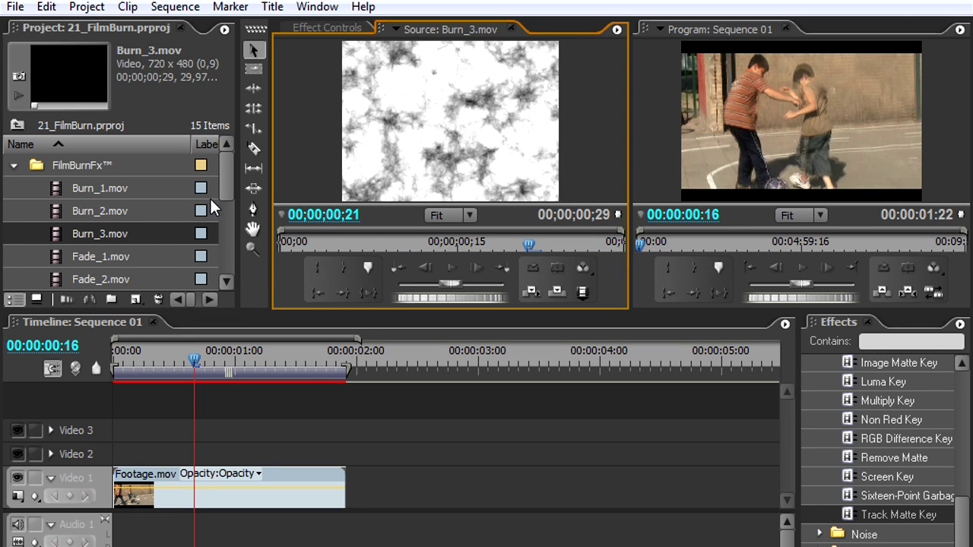
pyautogui.click(228, 183)
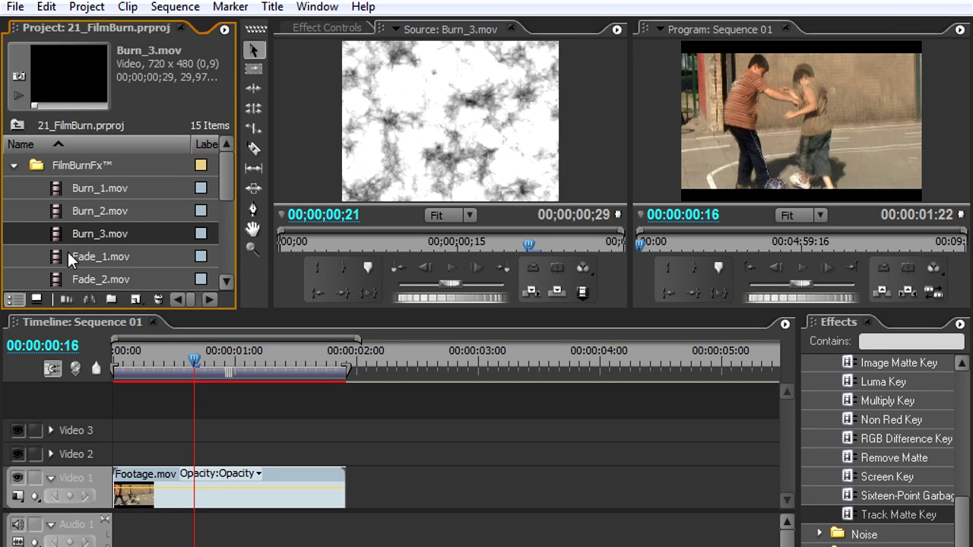
# Preview the Fade_1, Fade_2 and Fade_3 clips in the Source monitor
pyautogui.doubleClick(48, 255)
pyautogui.moveTo(363, 243); pyautogui.dragTo(516, 243)
pyautogui.doubleClick(57, 272)
pyautogui.moveTo(302, 241); pyautogui.dragTo(482, 242)
pyautogui.click(225, 190)
pyautogui.click(224, 281)
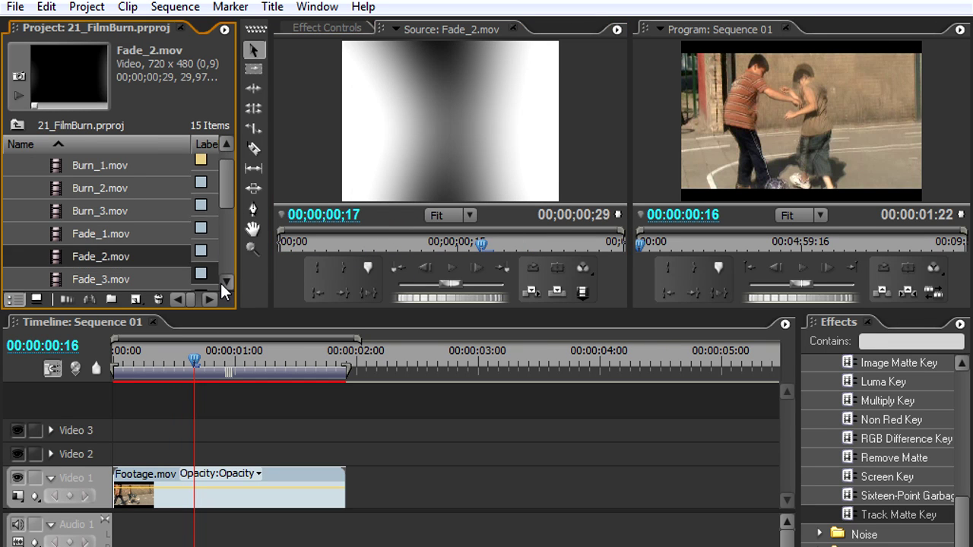
pyautogui.click(221, 282)
pyautogui.doubleClick(55, 256)
pyautogui.moveTo(386, 245); pyautogui.dragTo(456, 243)
# Play previews of Roll_1, Roll_2, Roll_3 and Scratchy_1 in the Source monitor
pyautogui.click(225, 280)
pyautogui.scroll(-2, 228, 277)
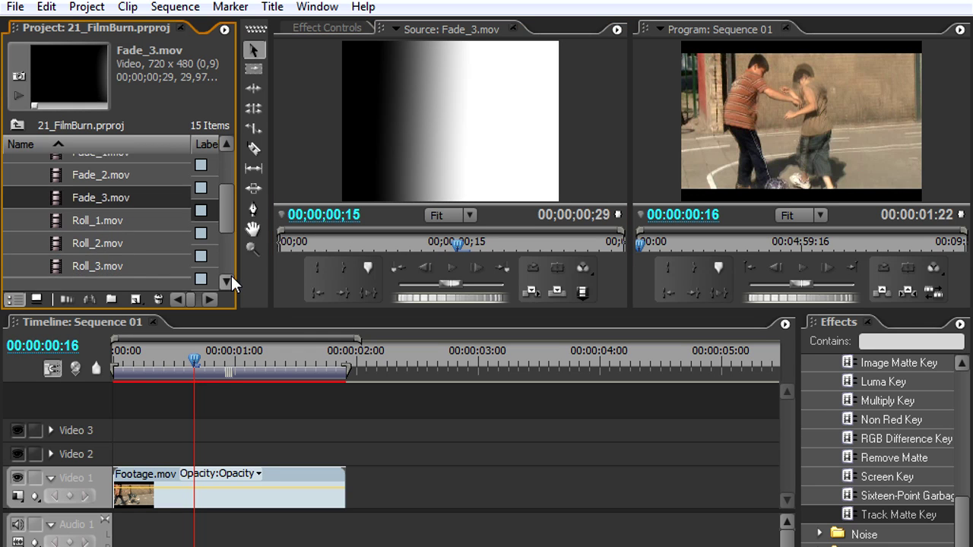
pyautogui.doubleClick(53, 215)
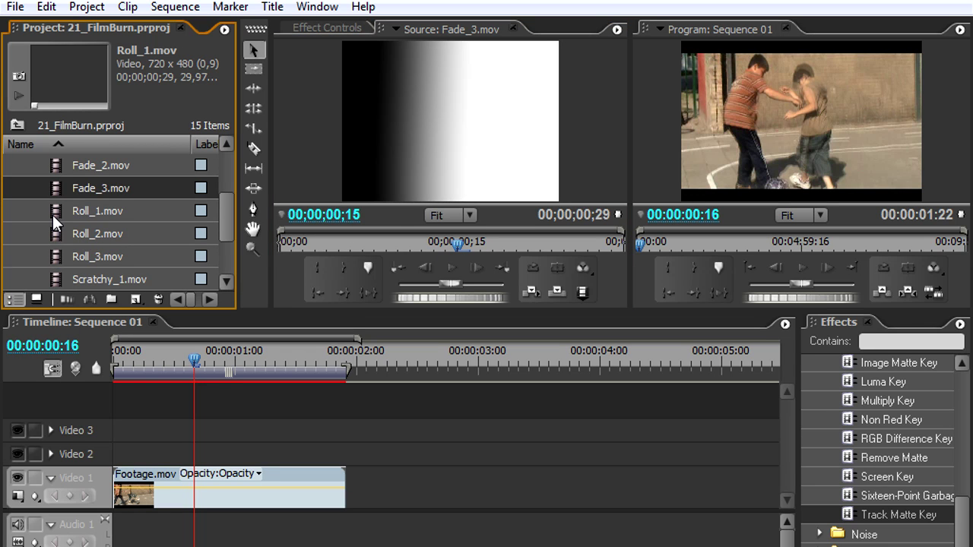
pyautogui.click(451, 268)
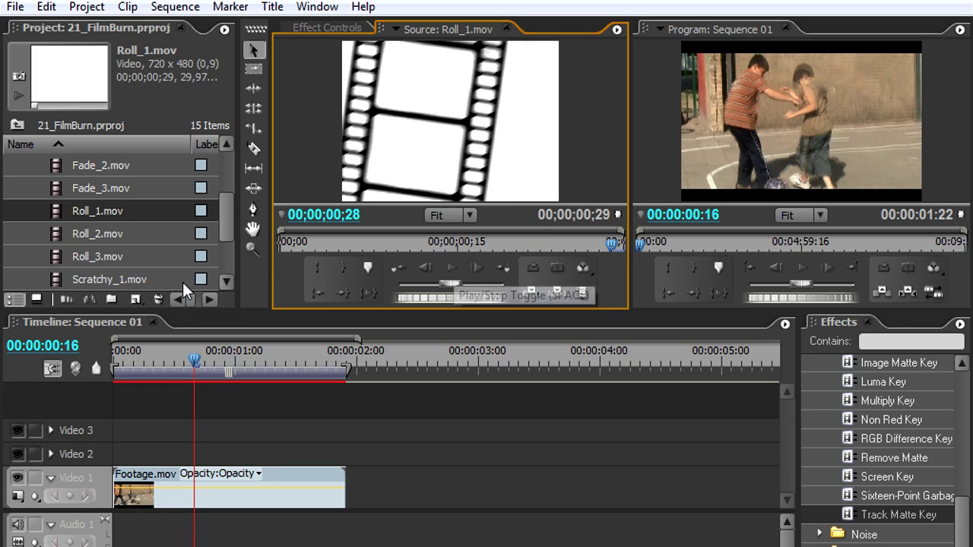
pyautogui.doubleClick(62, 233)
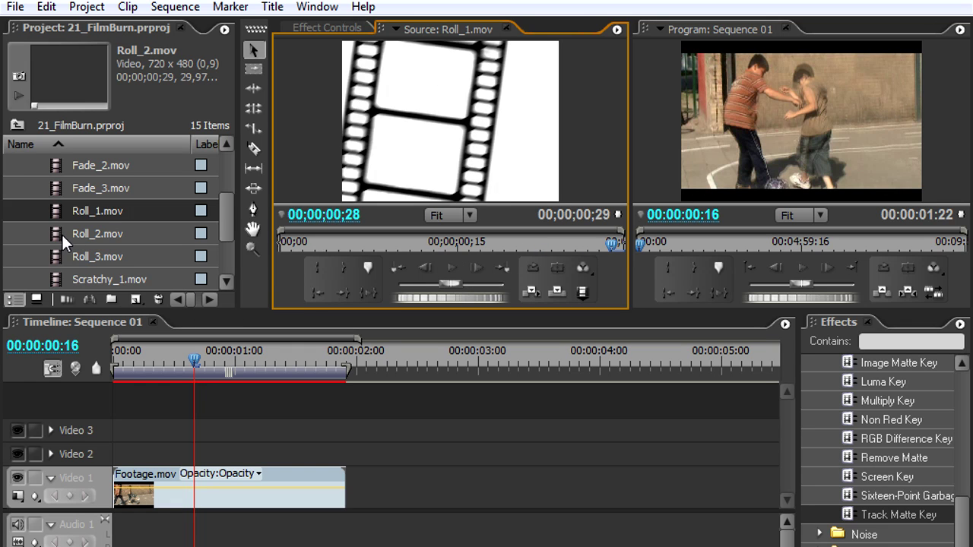
pyautogui.click(452, 270)
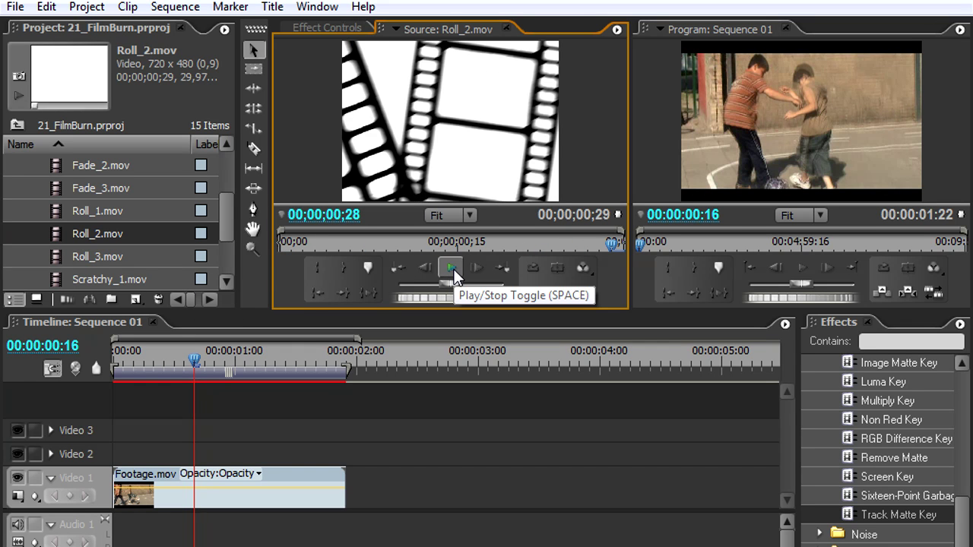
pyautogui.doubleClick(89, 255)
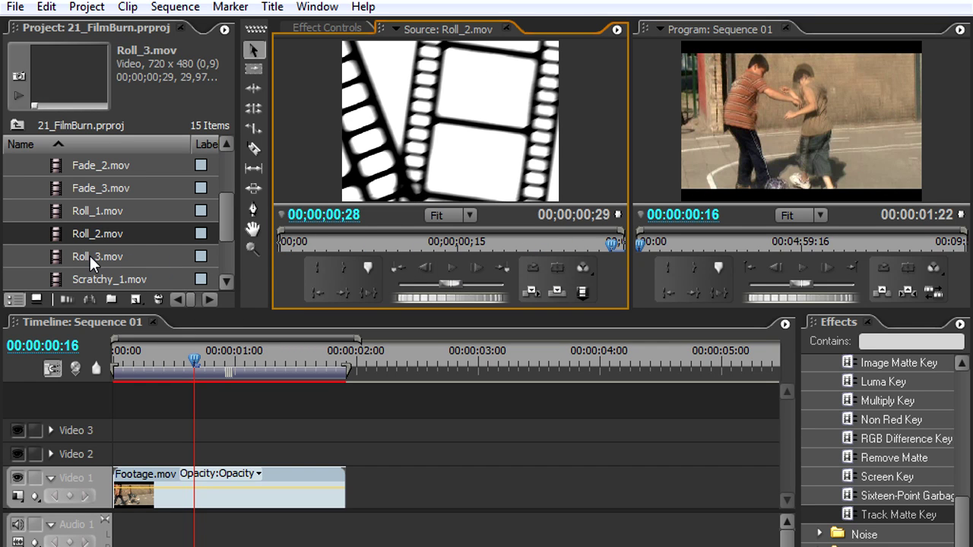
pyautogui.click(448, 269)
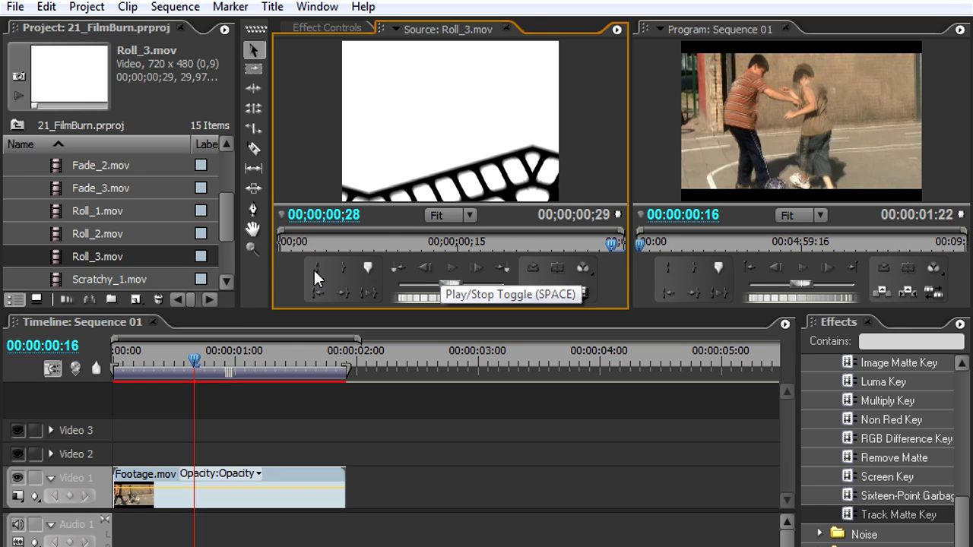
pyautogui.doubleClick(58, 275)
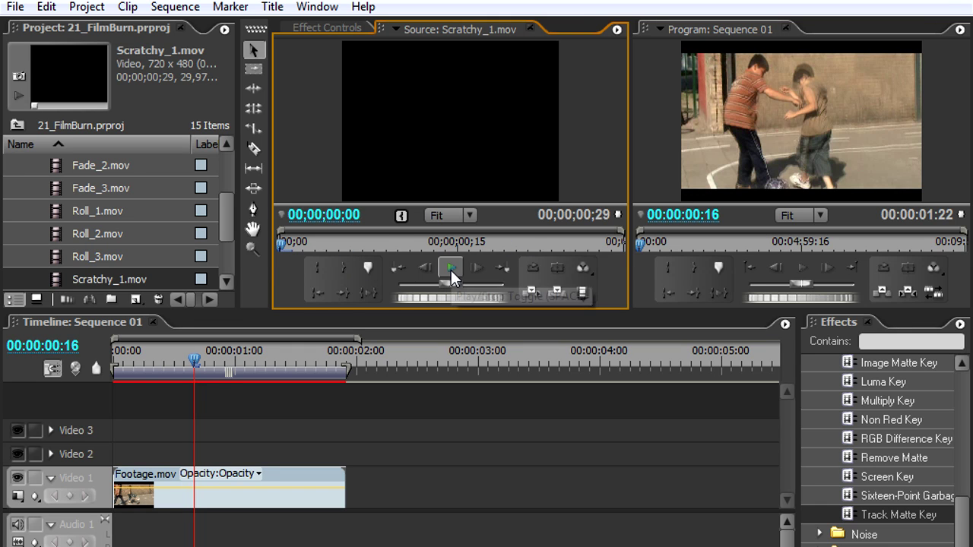
pyautogui.click(450, 270)
pyautogui.moveTo(440, 238); pyautogui.dragTo(410, 238)
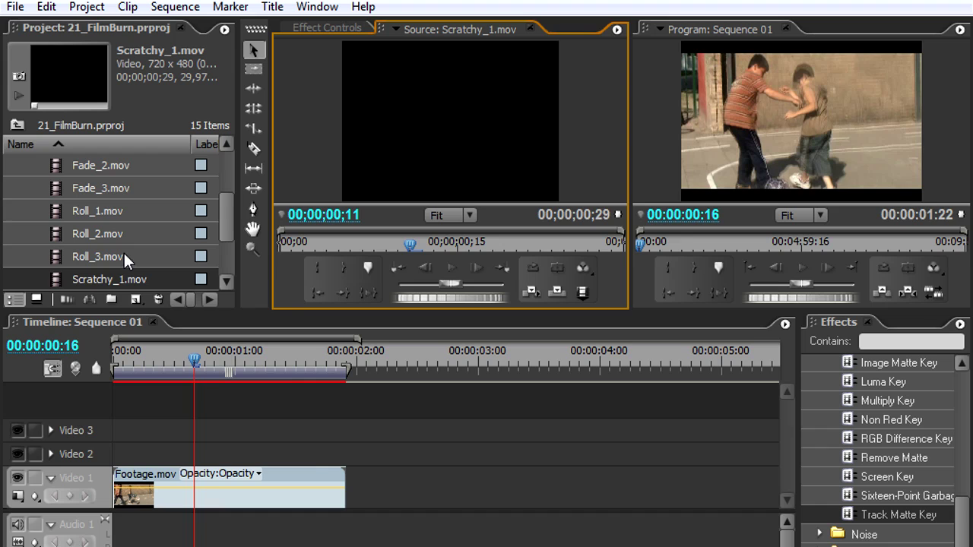
# Place Scratchy_1.mov on Video 2 at about 16 frames and scrub around 00:00:00:20–00:00:01:01
pyautogui.moveTo(57, 277); pyautogui.dragTo(176, 450)
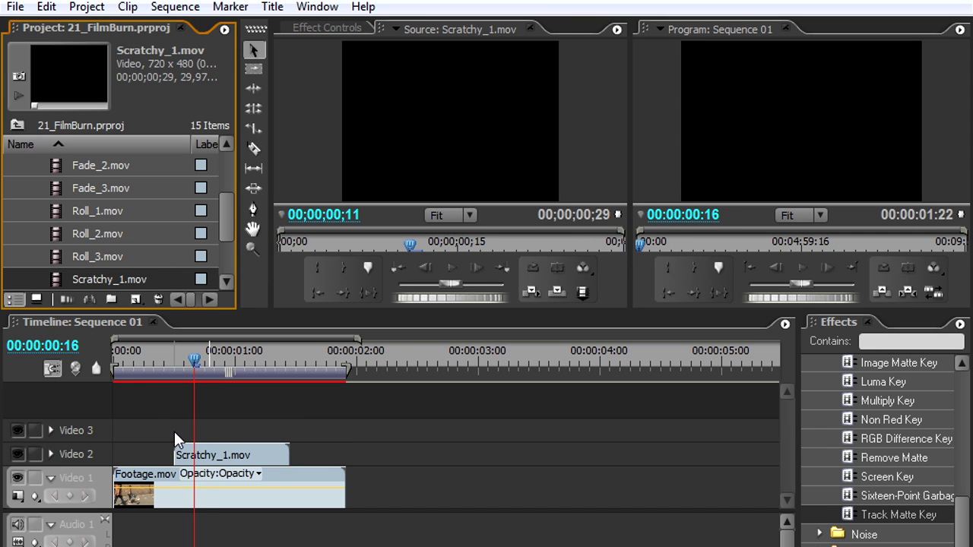
pyautogui.click(213, 368)
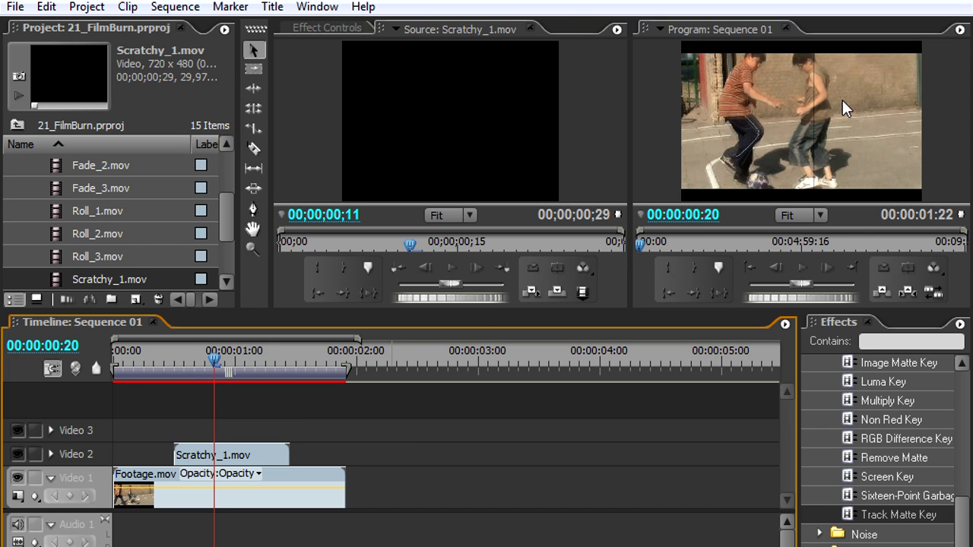
pyautogui.click(239, 359)
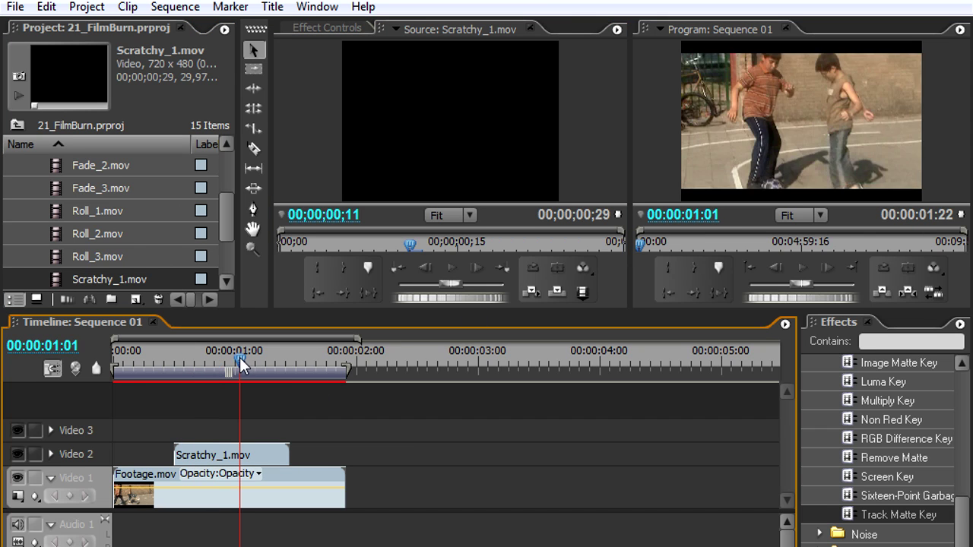
pyautogui.moveTo(244, 364); pyautogui.dragTo(230, 364)
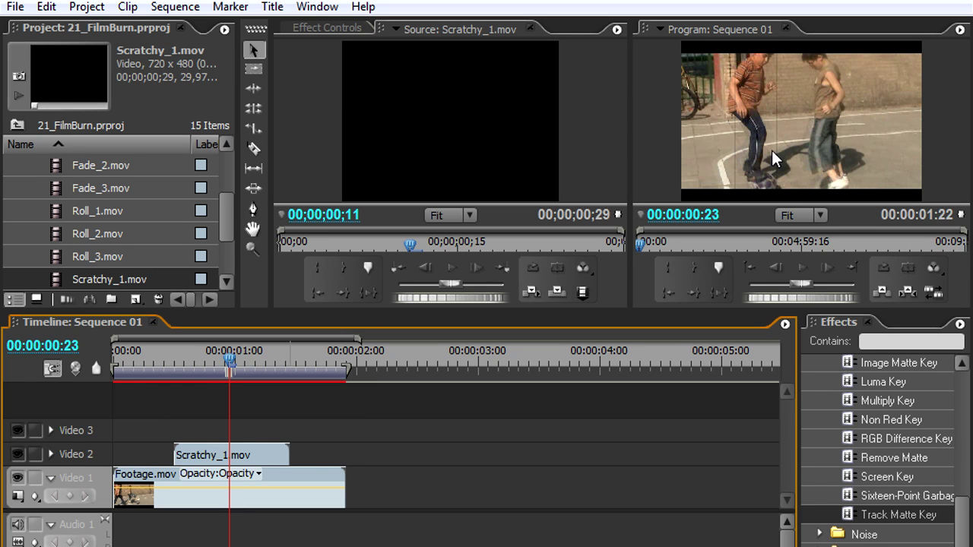
# Collapse the FilmBurnFx™ bin and delete the Scratchy_1.mov clip from Video 2
pyautogui.click(227, 144)
pyautogui.click(13, 165)
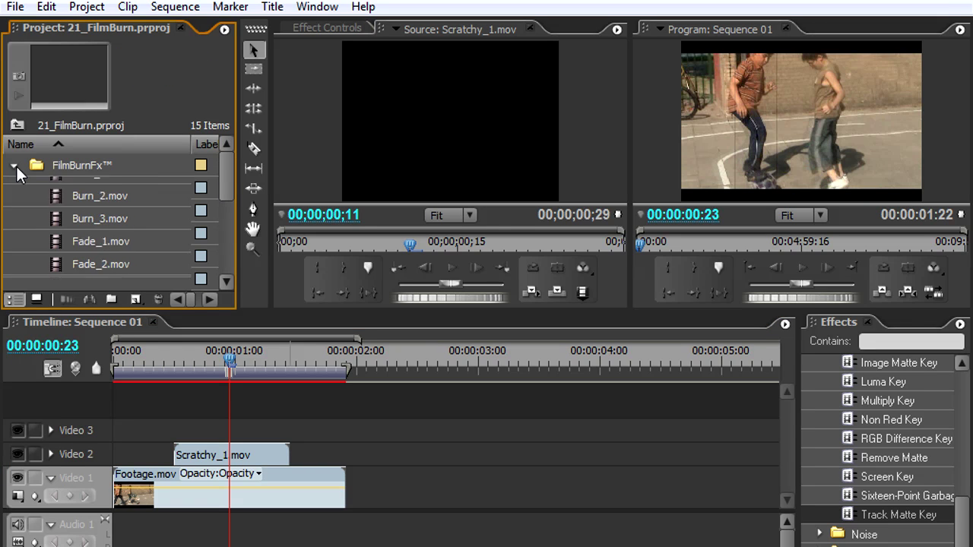
pyautogui.click(232, 456)
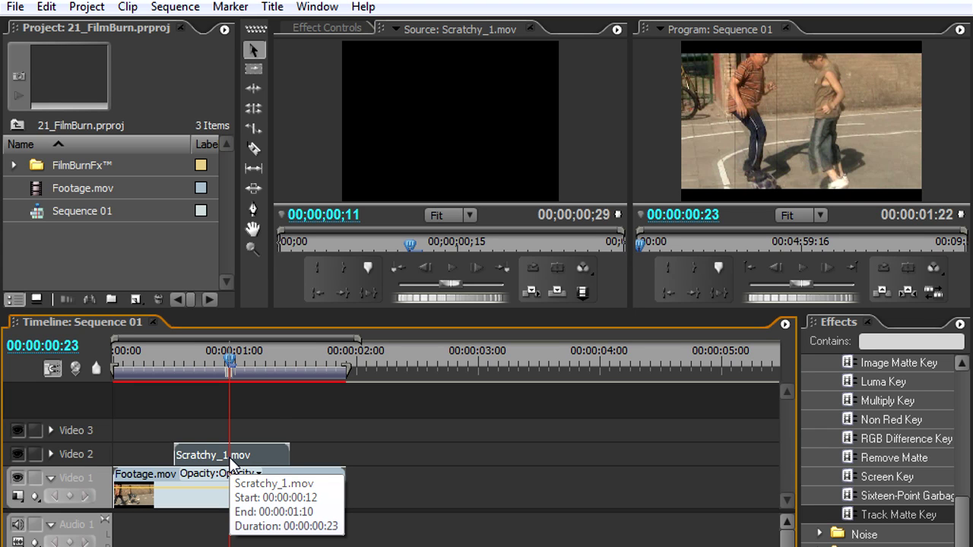
pyautogui.press('Delete')
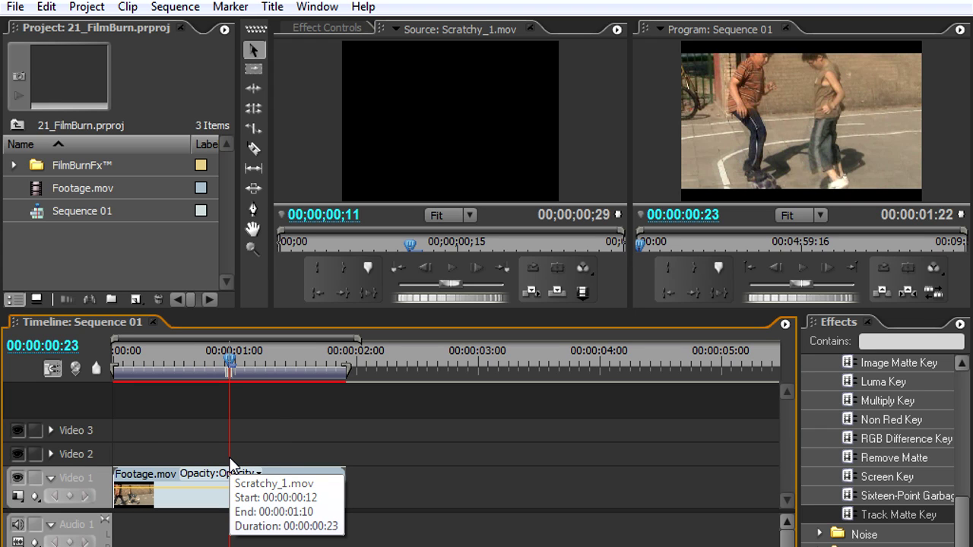
pyautogui.moveTo(228, 361); pyautogui.dragTo(154, 359)
# Scale Footage.mov up to about 117% in its Motion settings and play the sequence
pyautogui.click(368, 28)
pyautogui.click(201, 471)
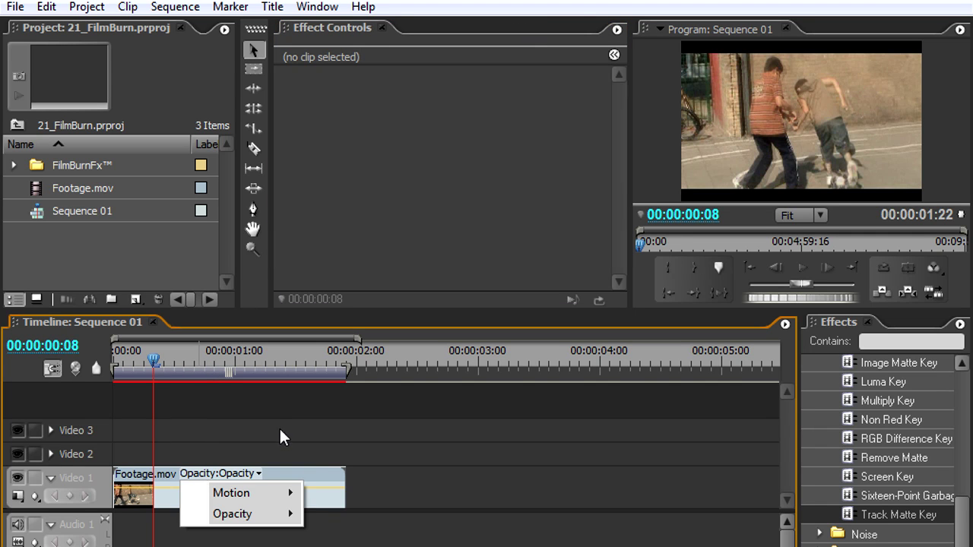
pyautogui.click(319, 475)
pyautogui.click(284, 96)
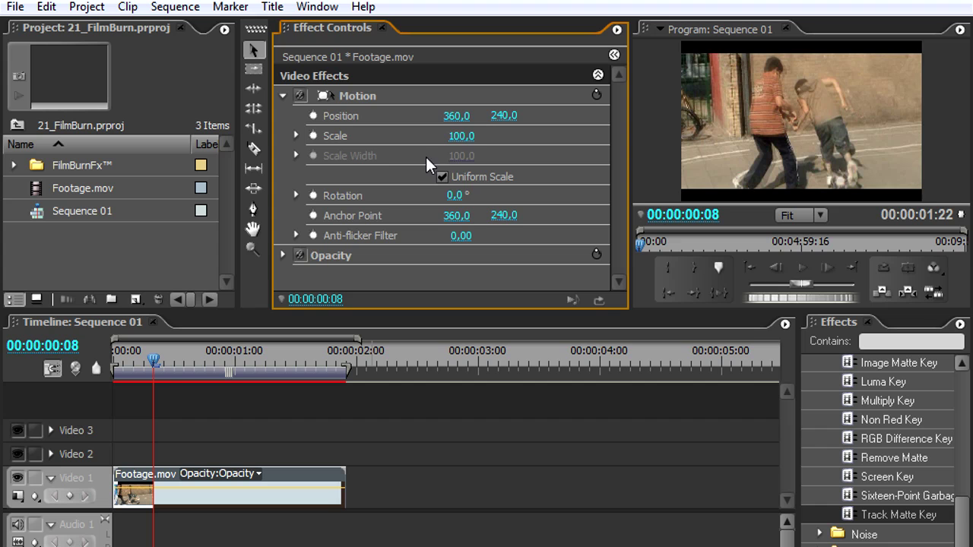
pyautogui.moveTo(461, 136); pyautogui.dragTo(477, 136)
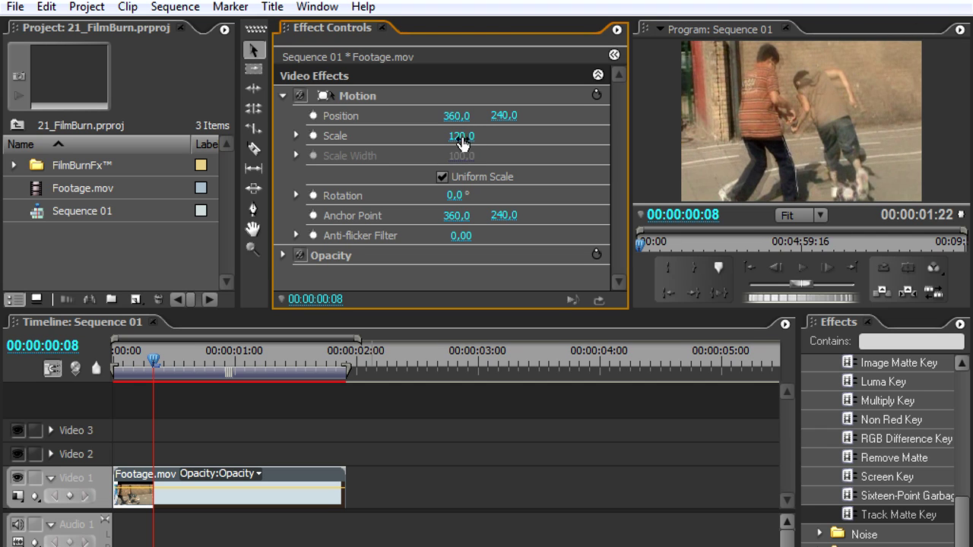
pyautogui.click(283, 97)
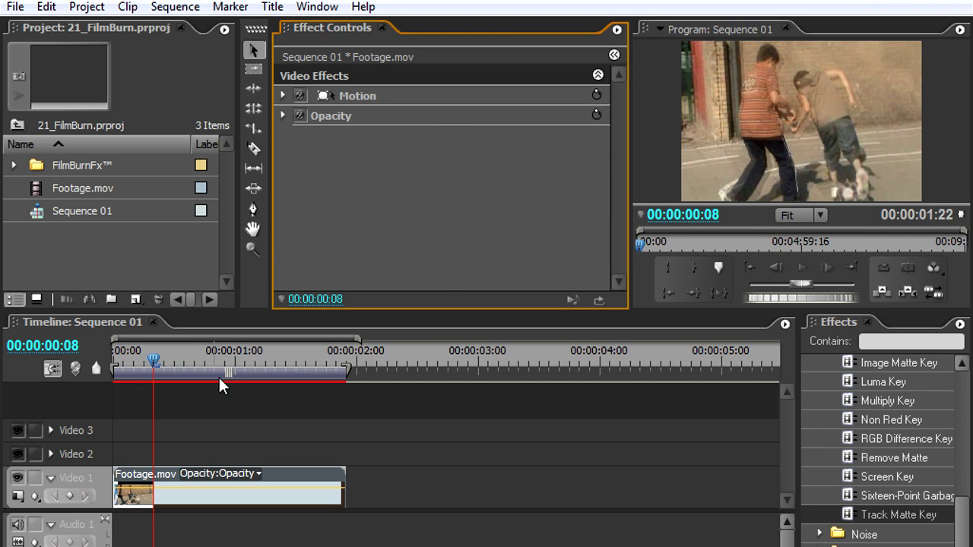
pyautogui.moveTo(218, 376); pyautogui.dragTo(129, 357)
pyautogui.click(801, 268)
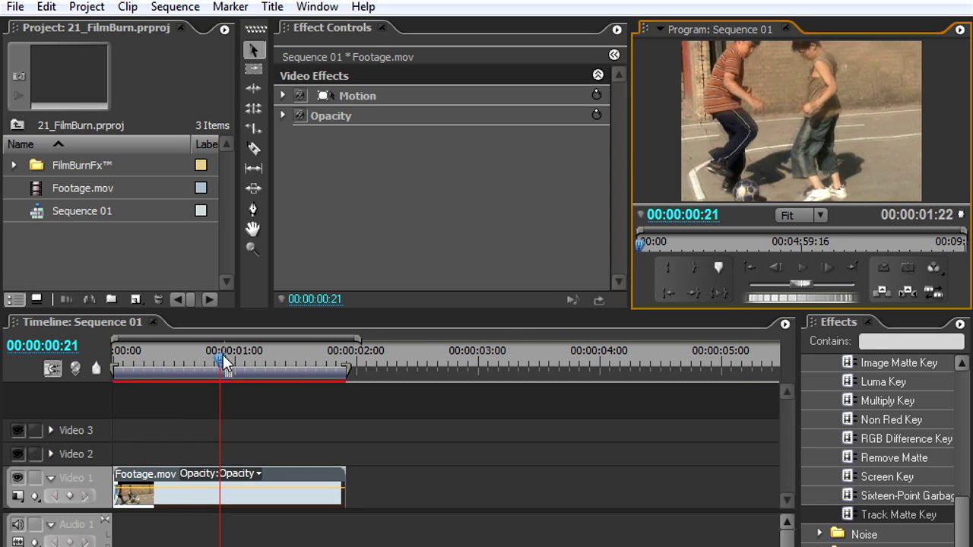
pyautogui.moveTo(219, 355); pyautogui.dragTo(227, 363)
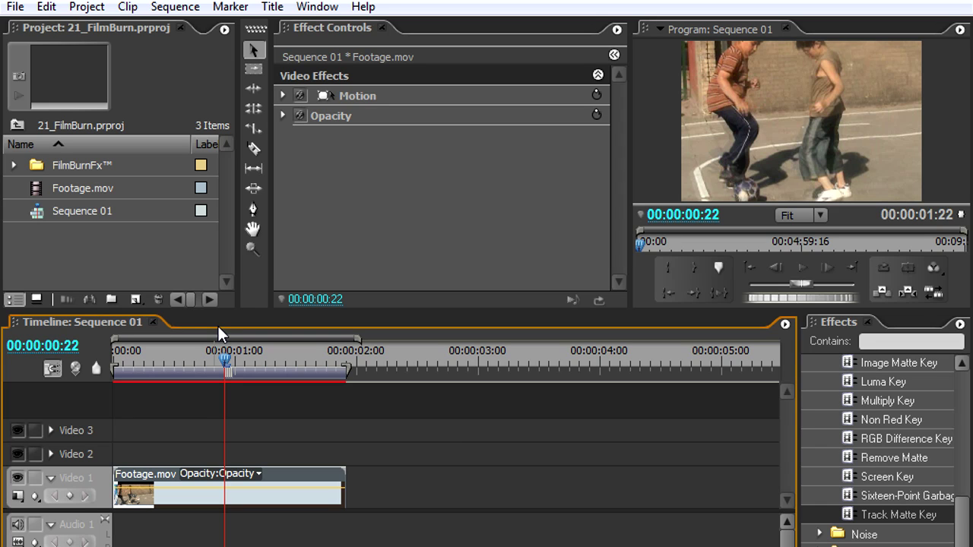
pyautogui.moveTo(224, 350); pyautogui.dragTo(117, 351)
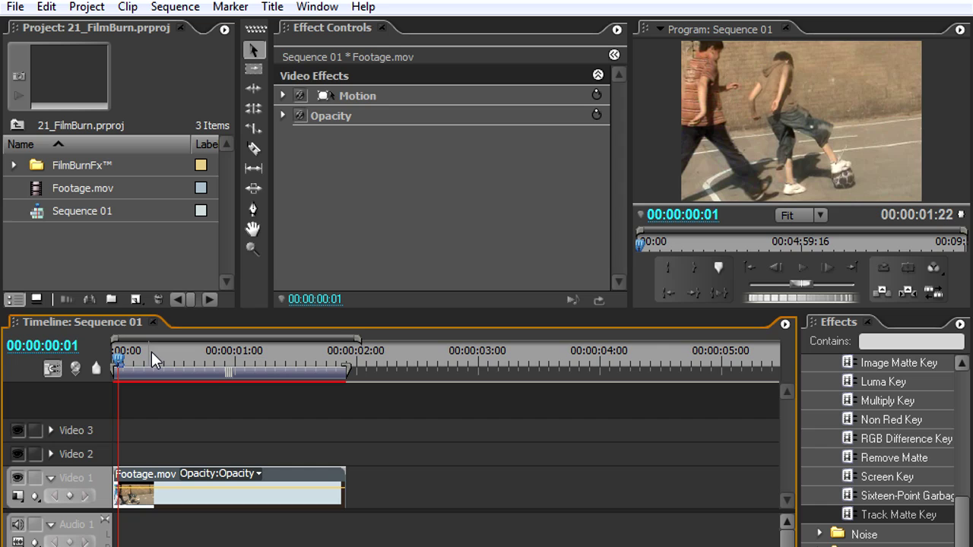
pyautogui.moveTo(151, 351); pyautogui.dragTo(102, 360)
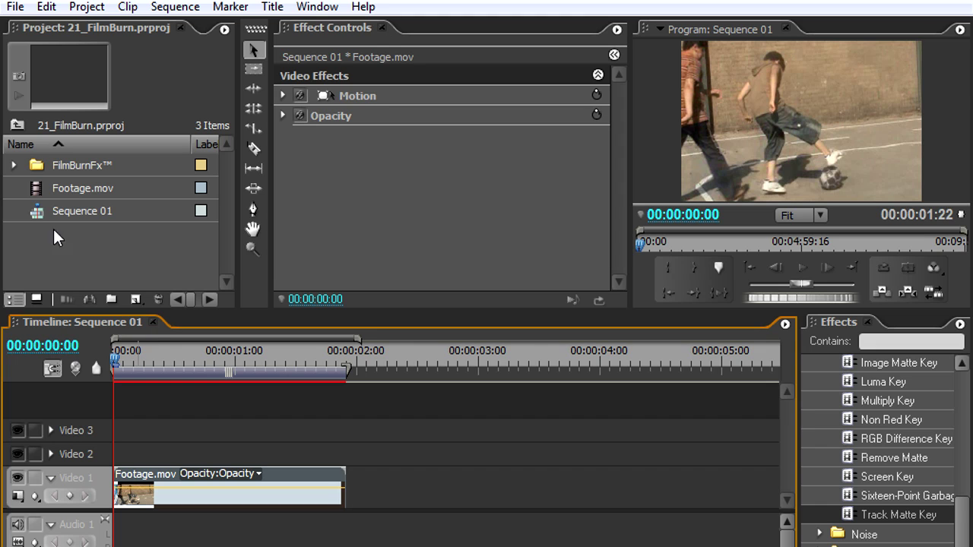
pyautogui.moveTo(145, 362); pyautogui.dragTo(109, 362)
# Copy Footage.mov and paste it onto Video 2 directly above the original
pyautogui.rightClick(156, 494)
pyautogui.click(216, 48)
pyautogui.click(106, 460)
pyautogui.click(47, 7)
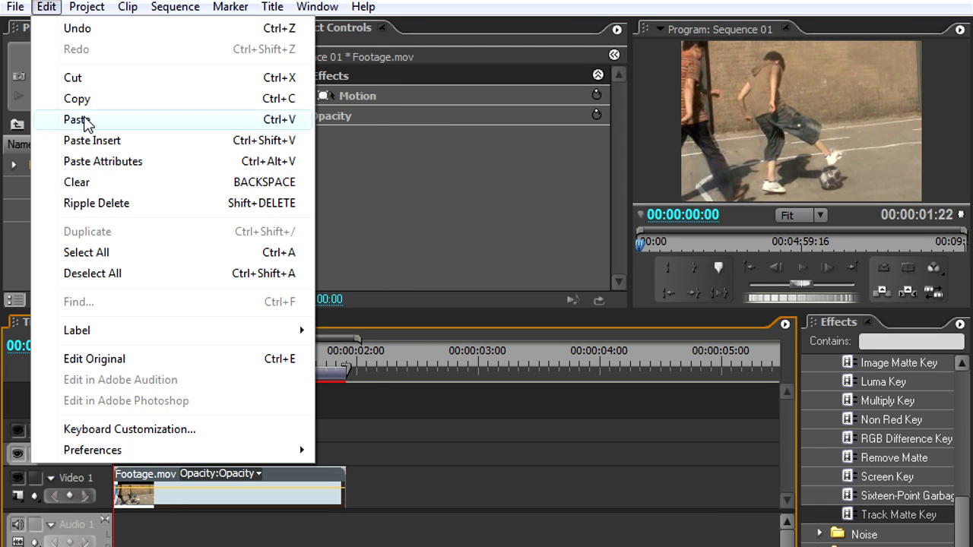
pyautogui.click(108, 120)
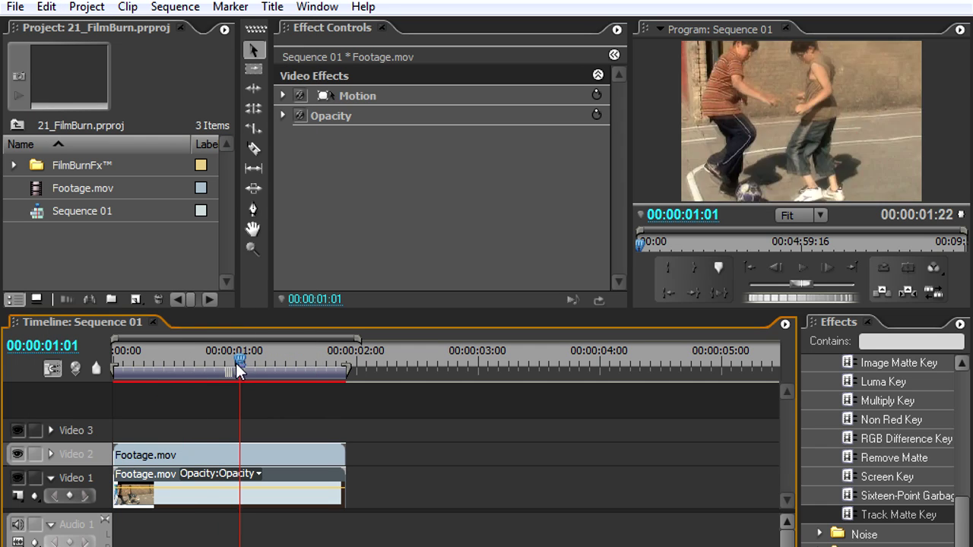
pyautogui.moveTo(236, 363); pyautogui.dragTo(102, 360)
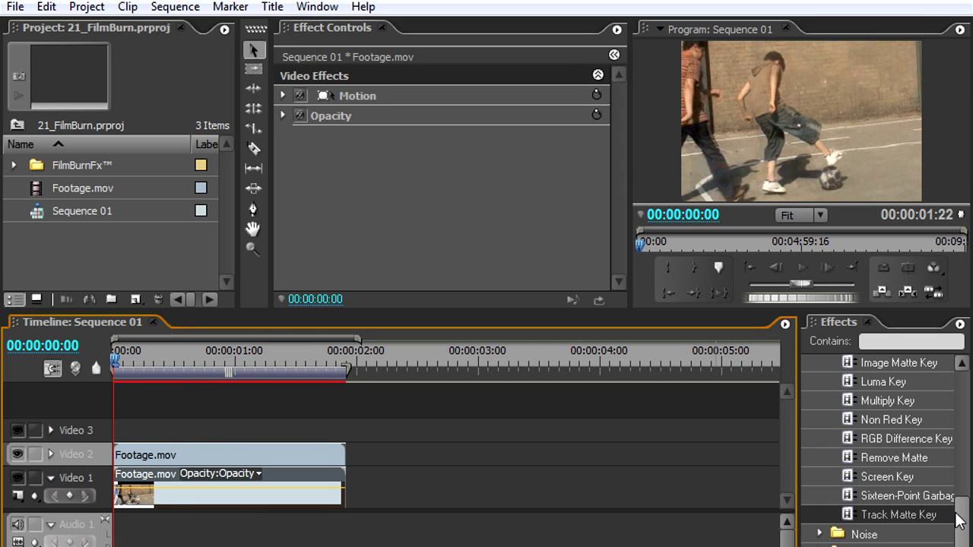
# Apply the Render > Ramp effect to the Video 2 clip
pyautogui.scroll(-5, 882, 456)
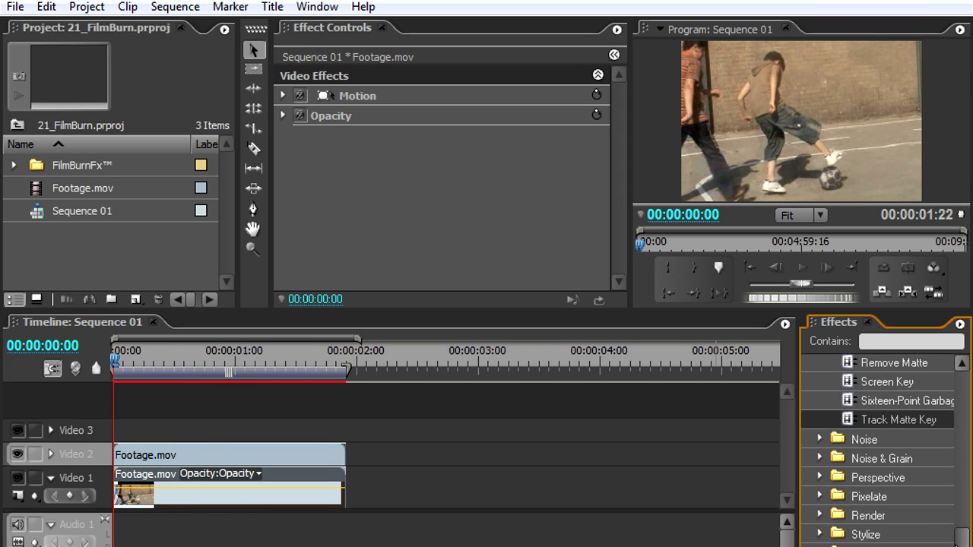
pyautogui.click(819, 516)
pyautogui.scroll(-10, 855, 520)
pyautogui.moveTo(861, 519)
pyautogui.mouseDown()
pyautogui.moveTo(880, 524)
pyautogui.moveTo(360, 453)
pyautogui.moveTo(319, 471)
pyautogui.mouseUp()
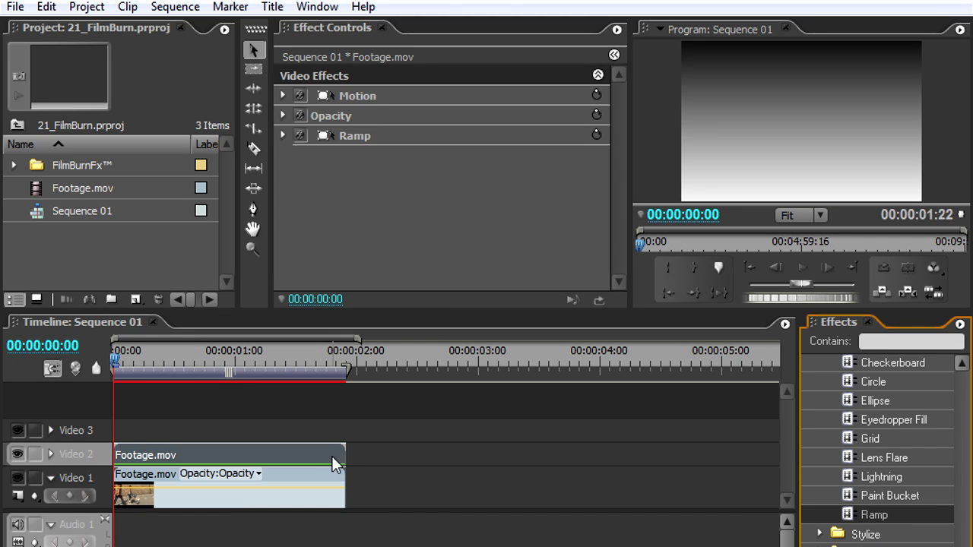
pyautogui.click(282, 134)
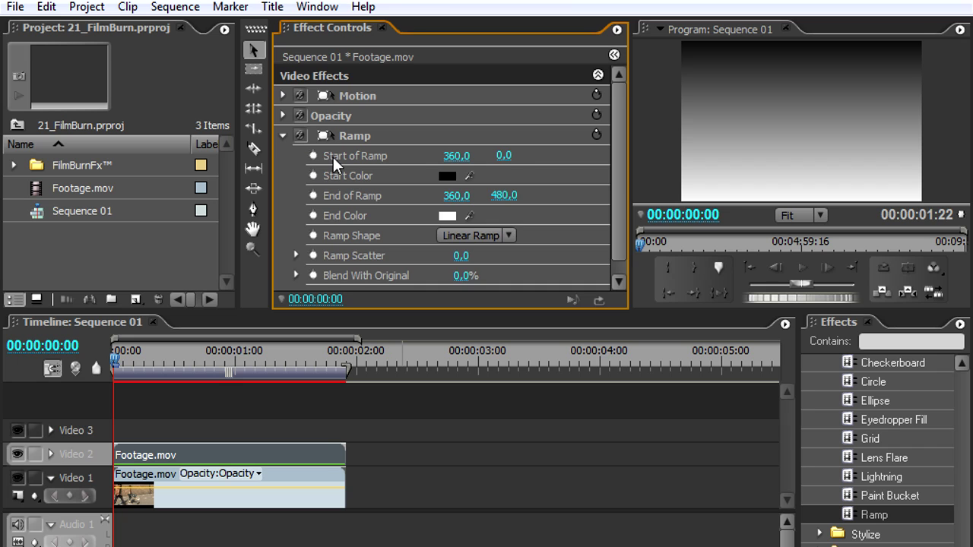
# Set the Ramp's Start Color to a fully saturated red
pyautogui.scroll(-1, 333, 156)
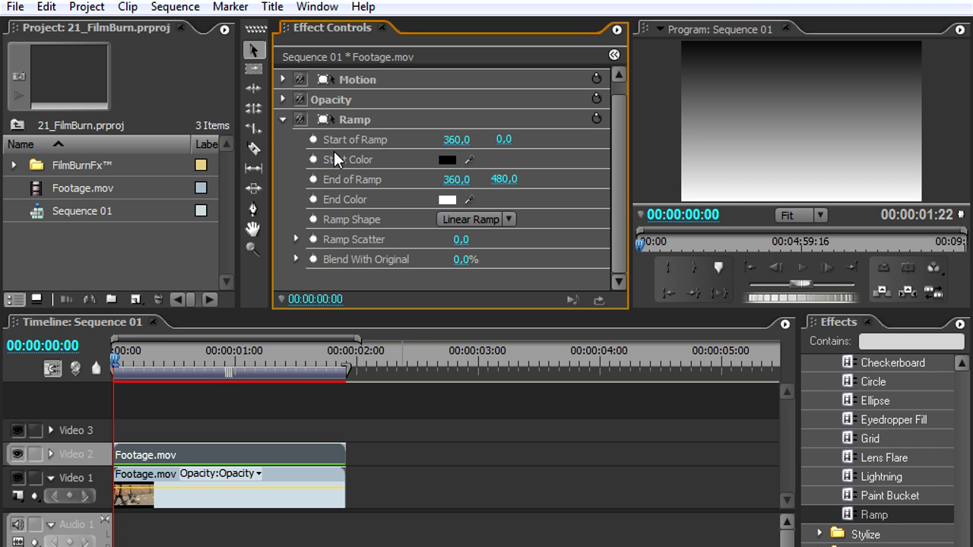
pyautogui.click(447, 159)
pyautogui.moveTo(531, 220); pyautogui.dragTo(532, 211)
pyautogui.click(499, 472)
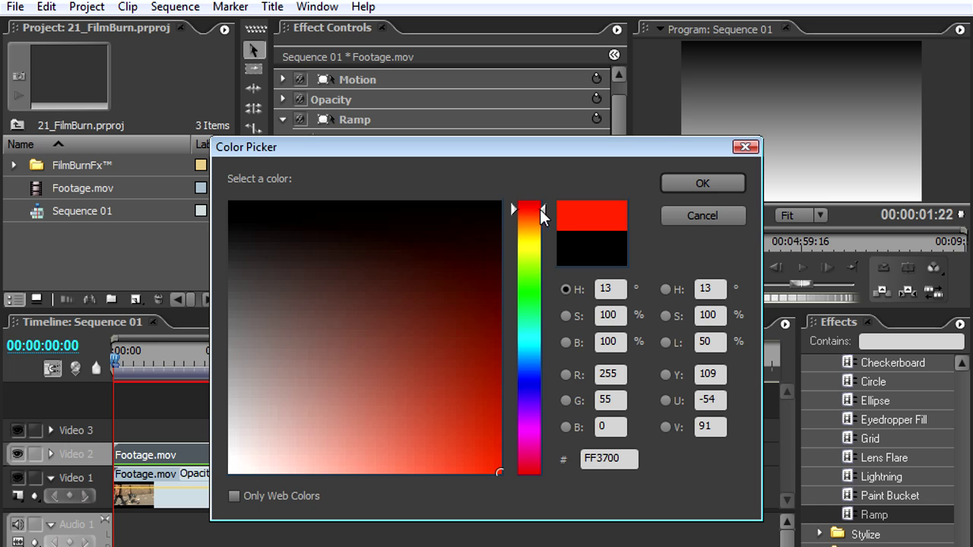
pyautogui.click(699, 185)
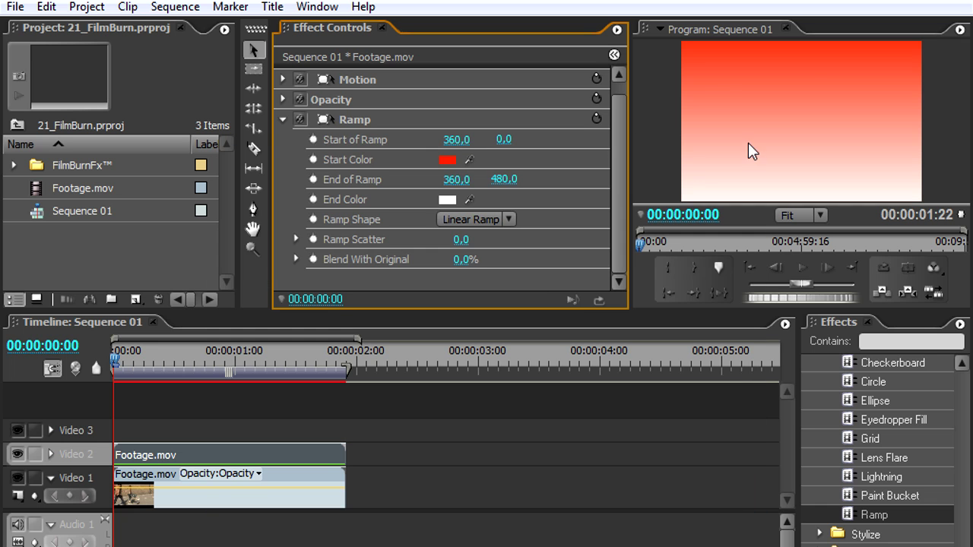
# Set the Ramp's End Color to yellow and Blend With Original to 60%
pyautogui.click(447, 199)
pyautogui.click(530, 239)
pyautogui.moveTo(530, 237); pyautogui.dragTo(531, 235)
pyautogui.click(499, 472)
pyautogui.click(677, 182)
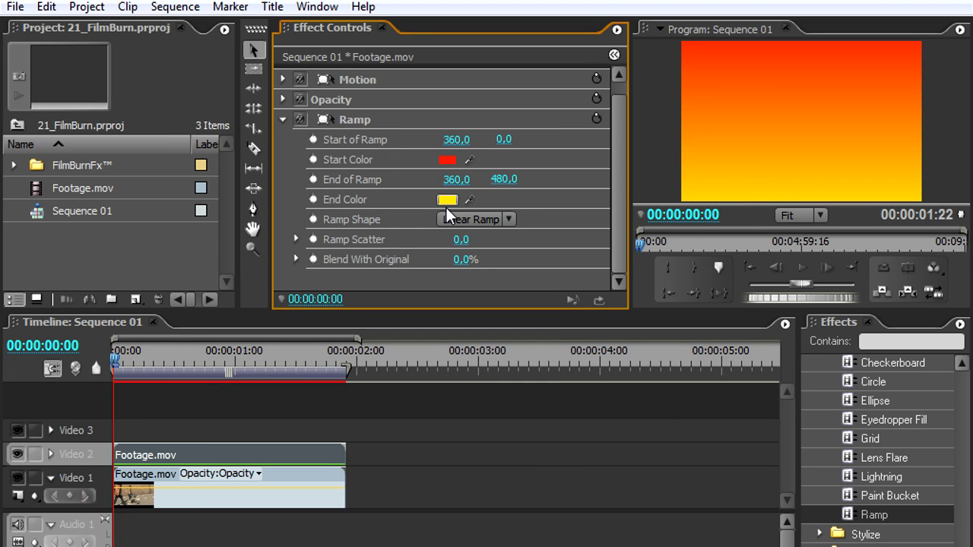
pyautogui.click(447, 201)
pyautogui.click(531, 242)
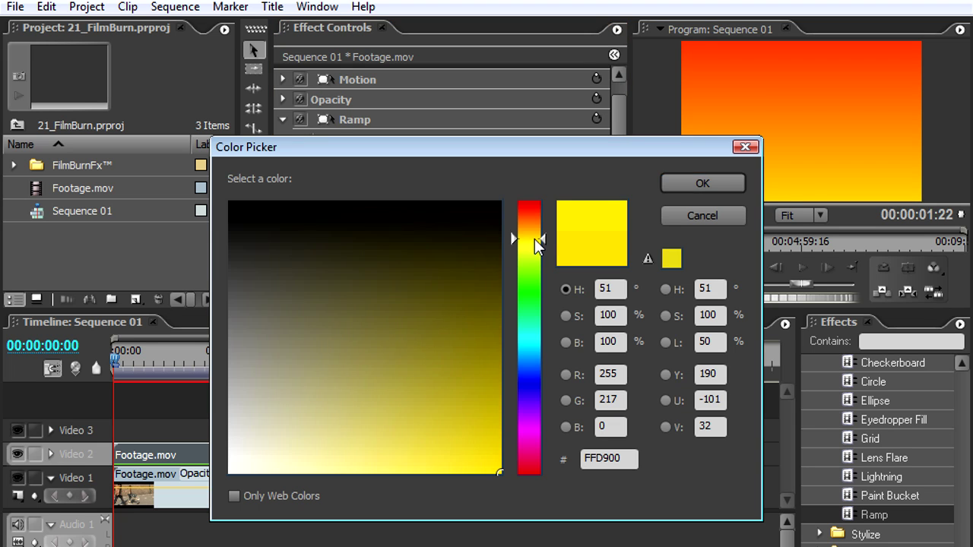
pyautogui.click(686, 182)
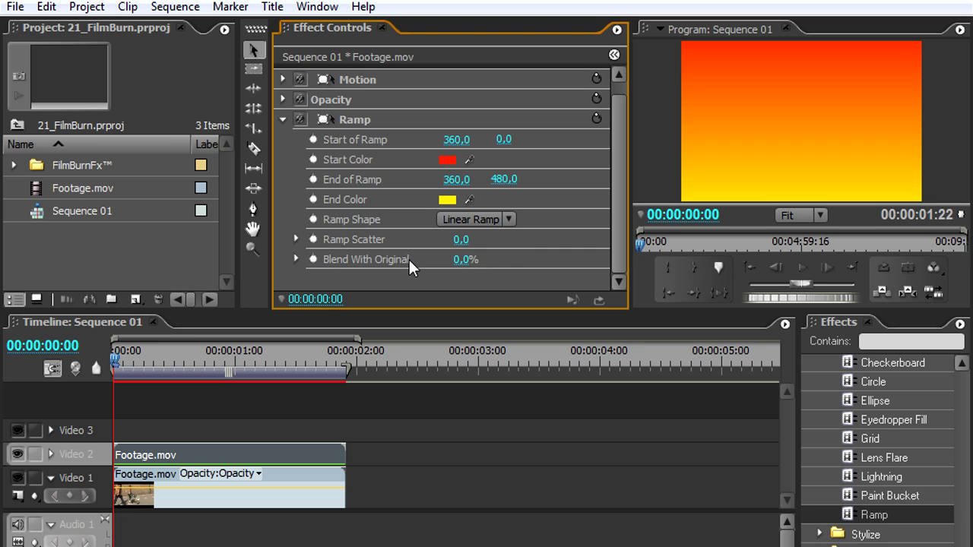
pyautogui.moveTo(461, 259); pyautogui.dragTo(507, 259)
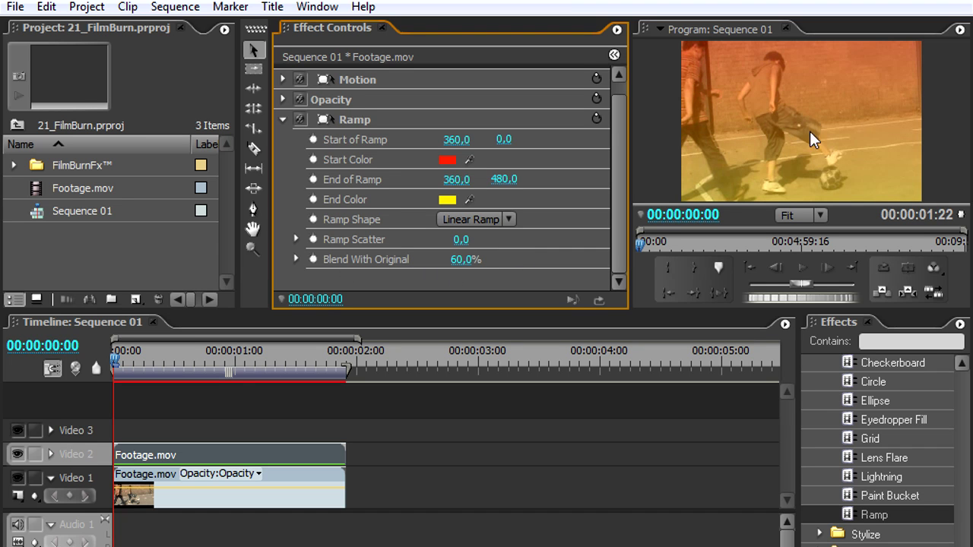
pyautogui.click(326, 119)
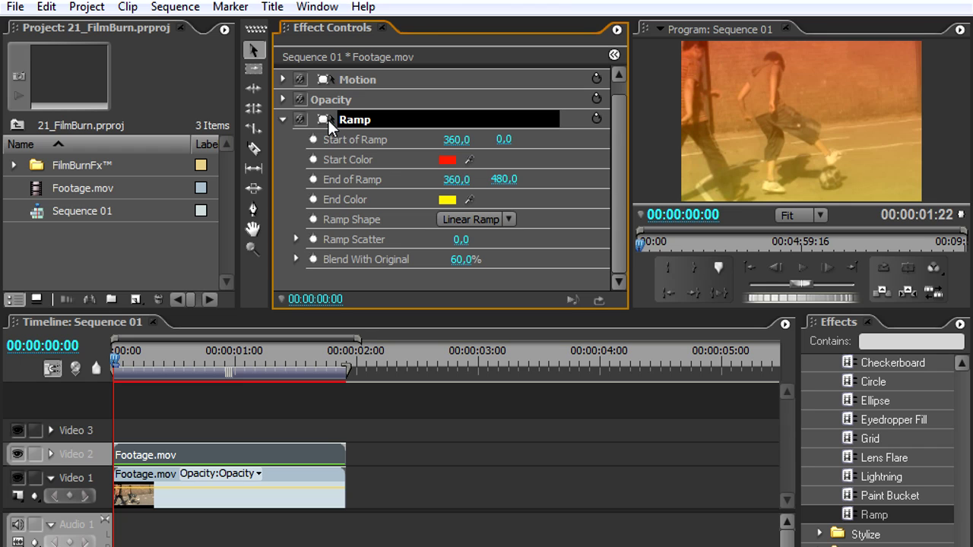
# Set the Program monitor magnification to 25%
pyautogui.click(804, 215)
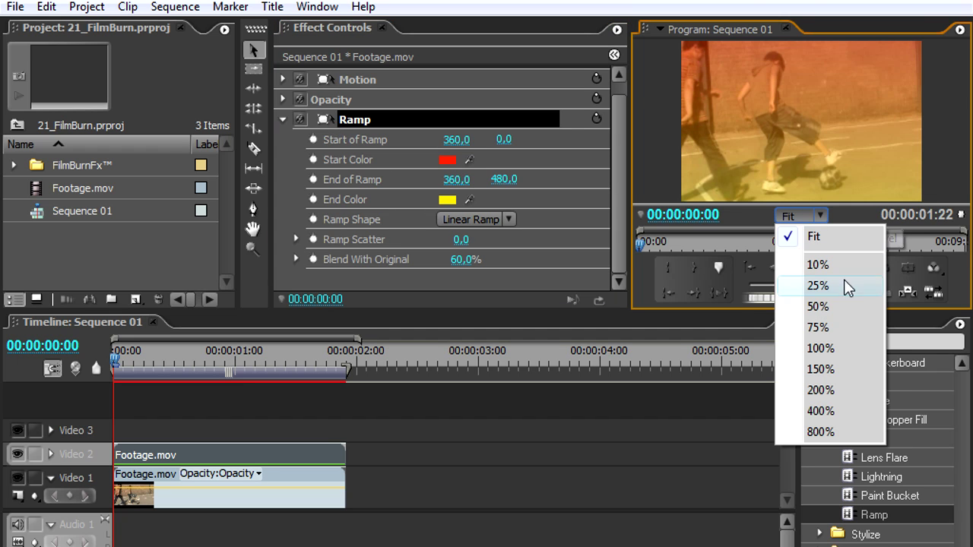
pyautogui.click(324, 120)
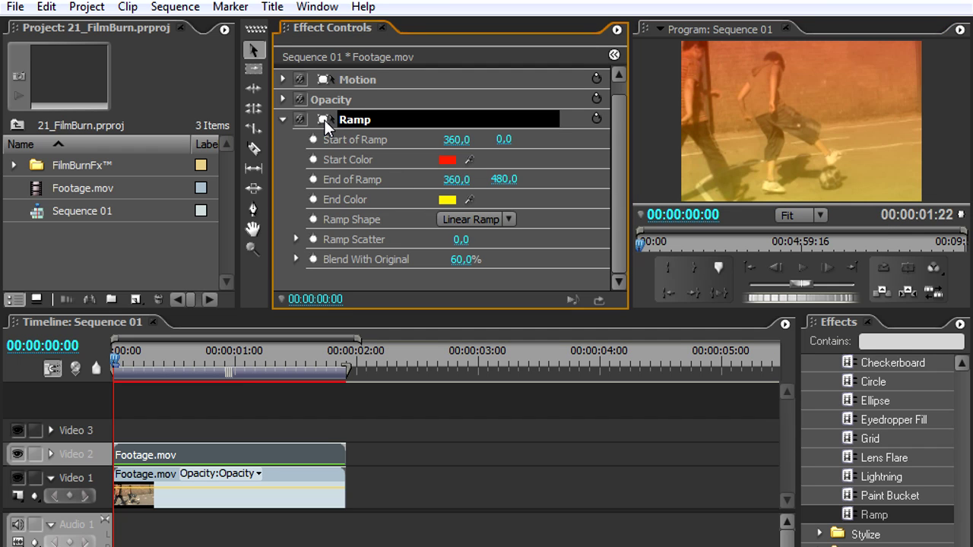
pyautogui.click(814, 214)
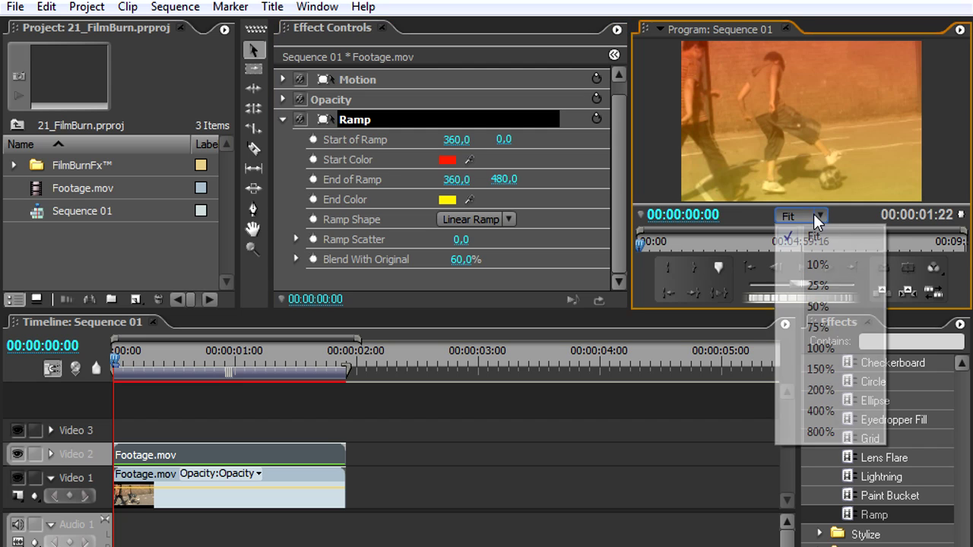
pyautogui.click(823, 302)
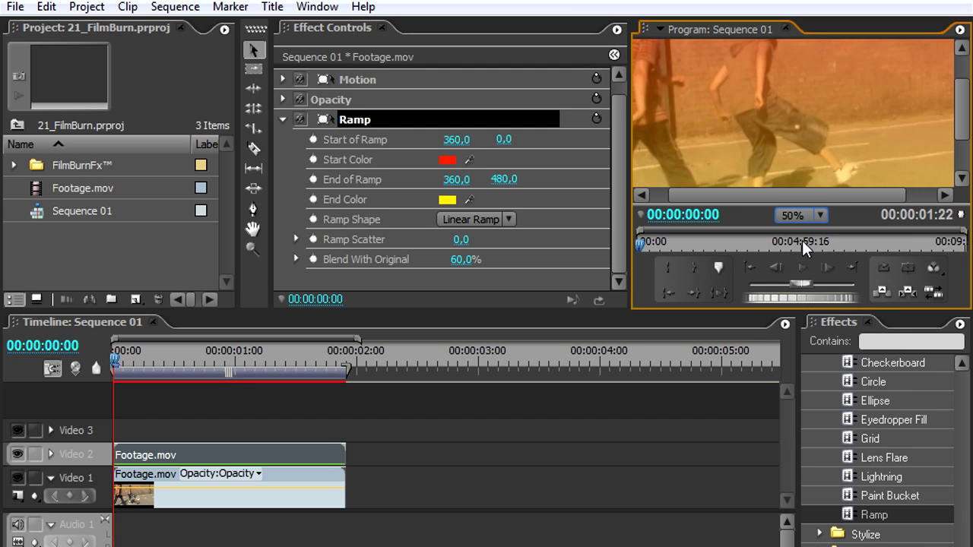
pyautogui.click(798, 215)
pyautogui.click(824, 283)
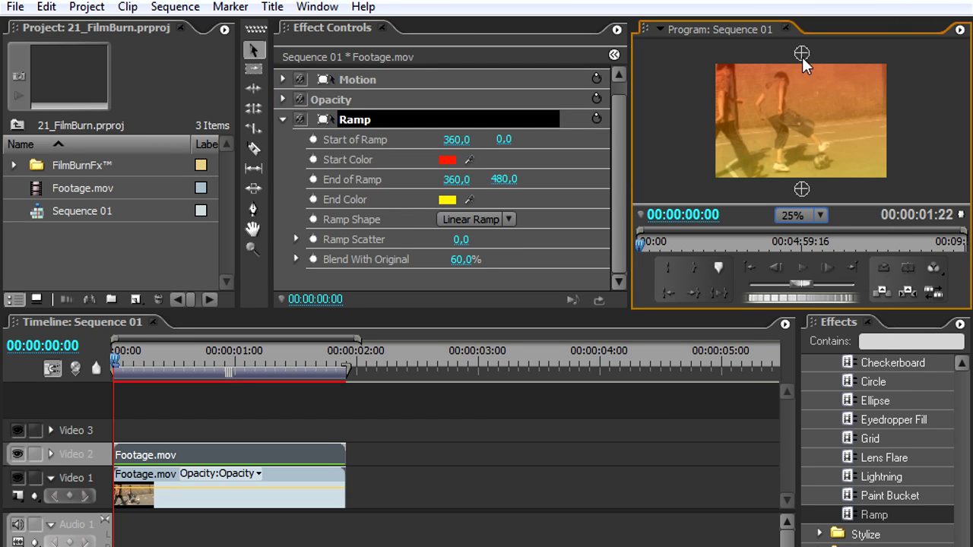
# Move the ramp start to the frame's top-left corner and the ramp end into the frame
pyautogui.moveTo(802, 57); pyautogui.dragTo(712, 61)
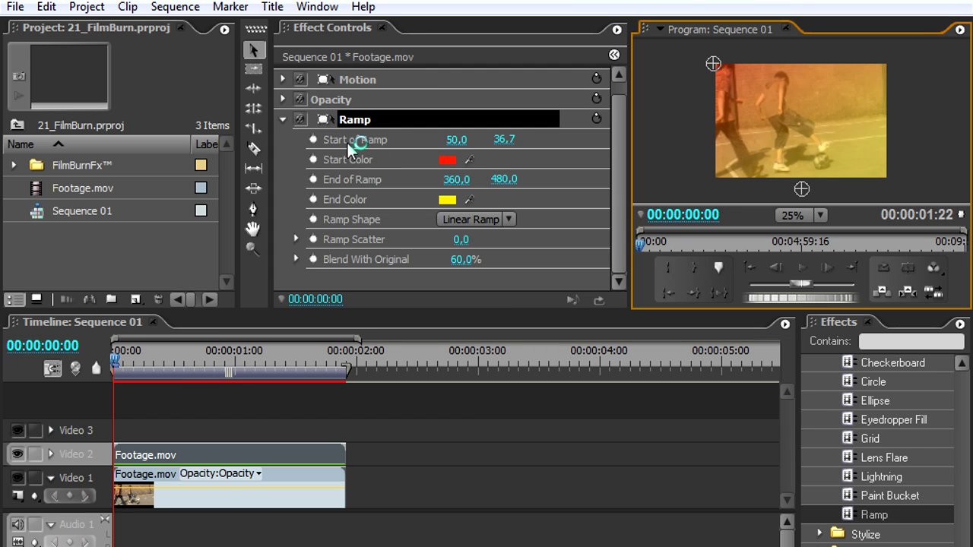
pyautogui.moveTo(713, 64); pyautogui.dragTo(701, 54)
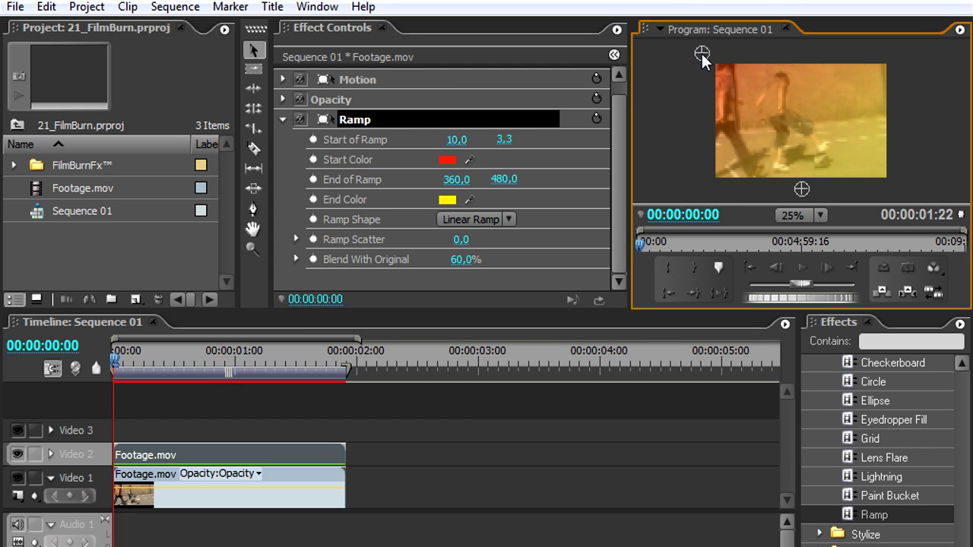
pyautogui.moveTo(804, 186); pyautogui.dragTo(807, 131)
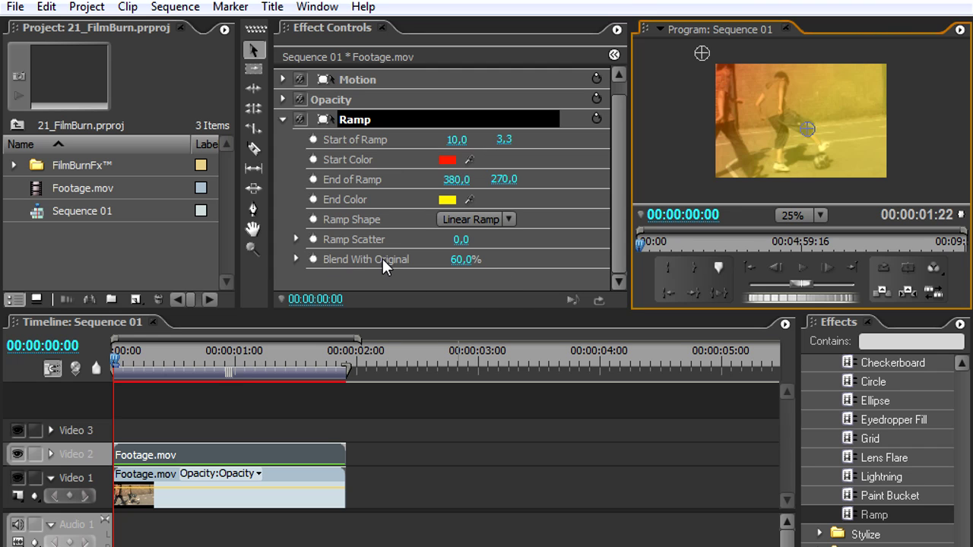
# Set both the Video 2 and Video 1 Footage.mov clips to 50% speed in Speed/Duration
pyautogui.rightClick(215, 454)
pyautogui.click(286, 237)
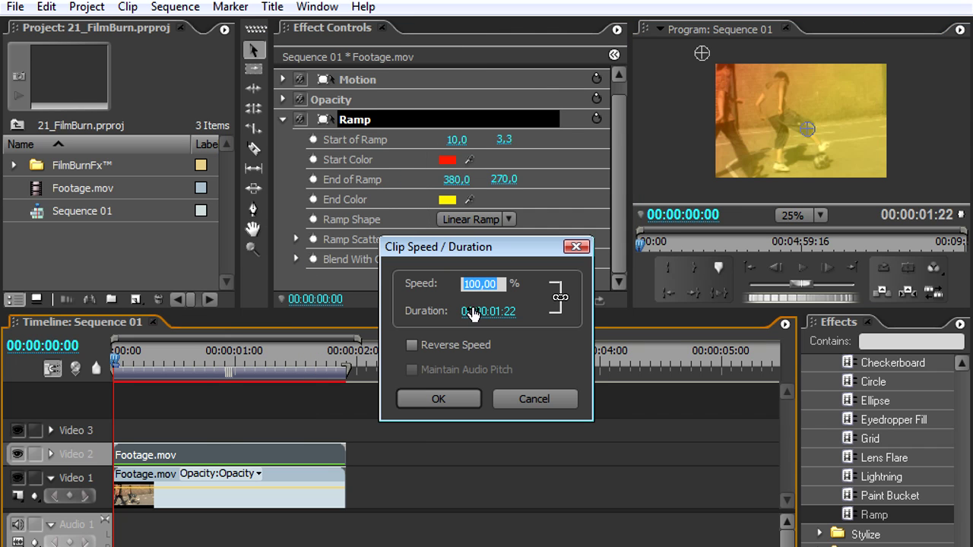
pyautogui.write('50')
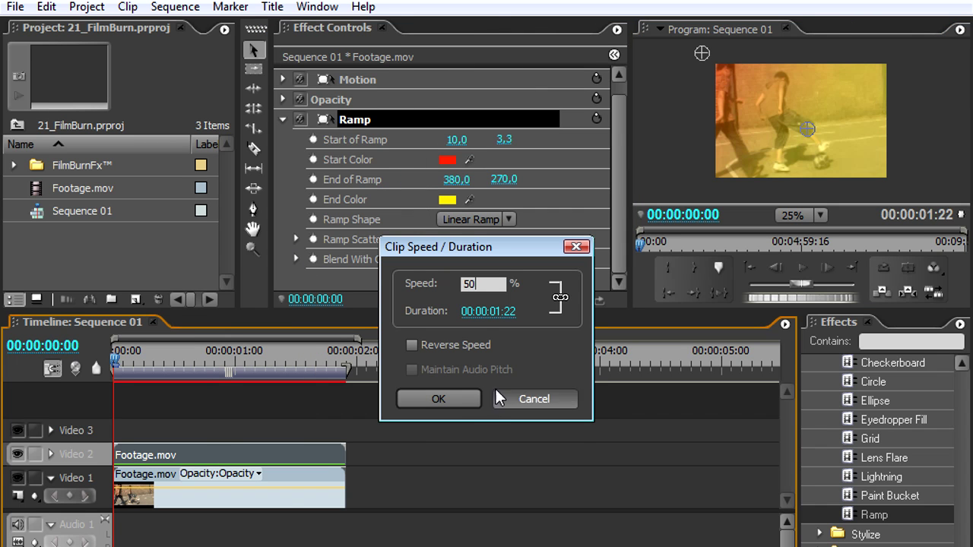
pyautogui.click(466, 399)
pyautogui.rightClick(288, 495)
pyautogui.click(342, 242)
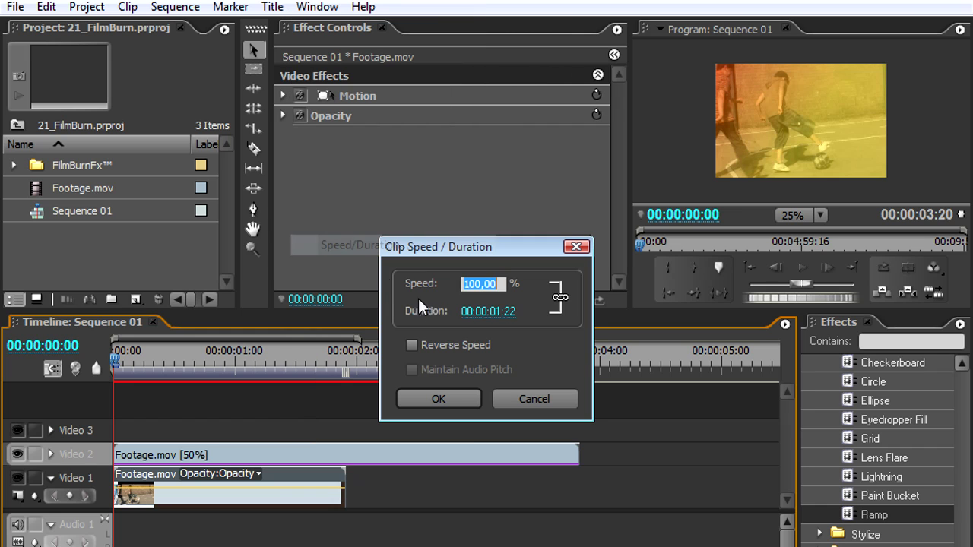
pyautogui.write('50')
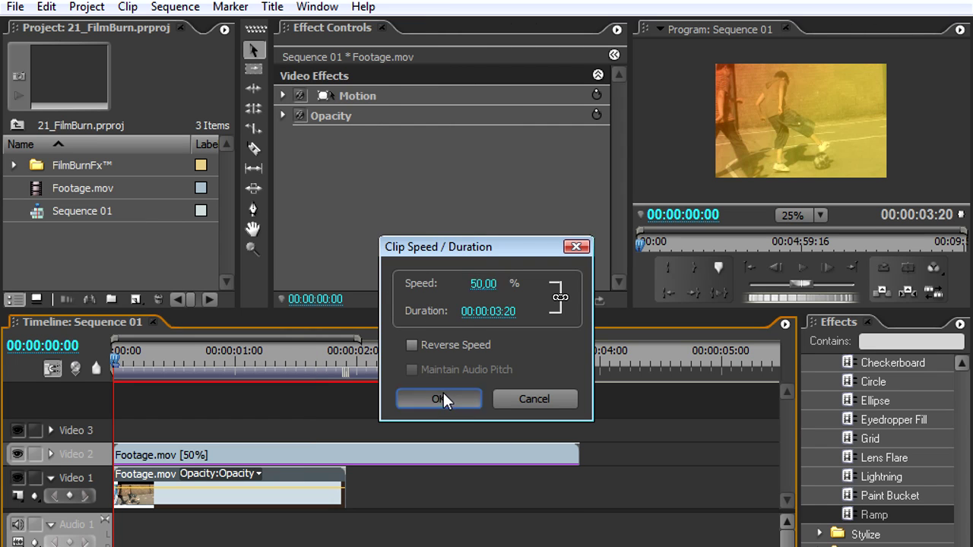
pyautogui.click(441, 395)
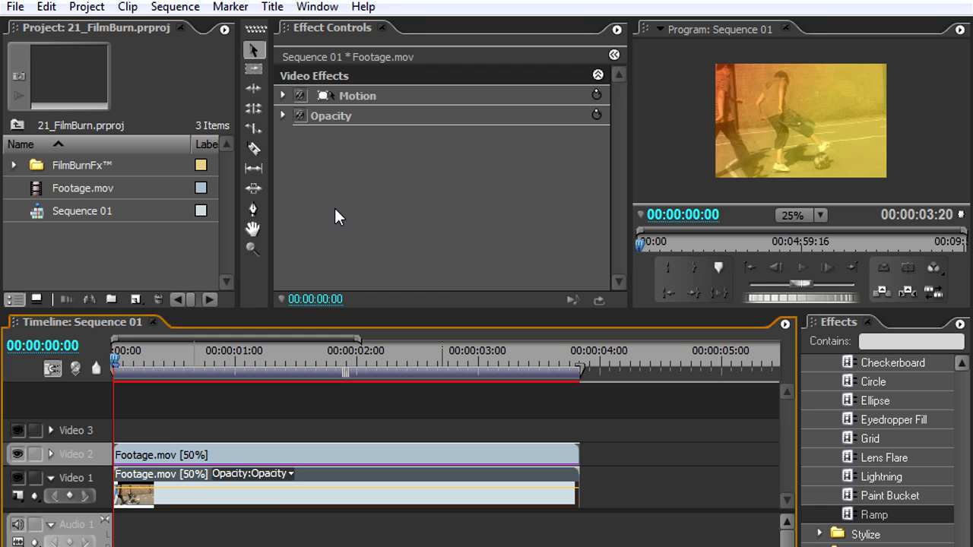
# Enable keyframing on the Ramp's Blend With Original for the Video 2 clip
pyautogui.click(159, 452)
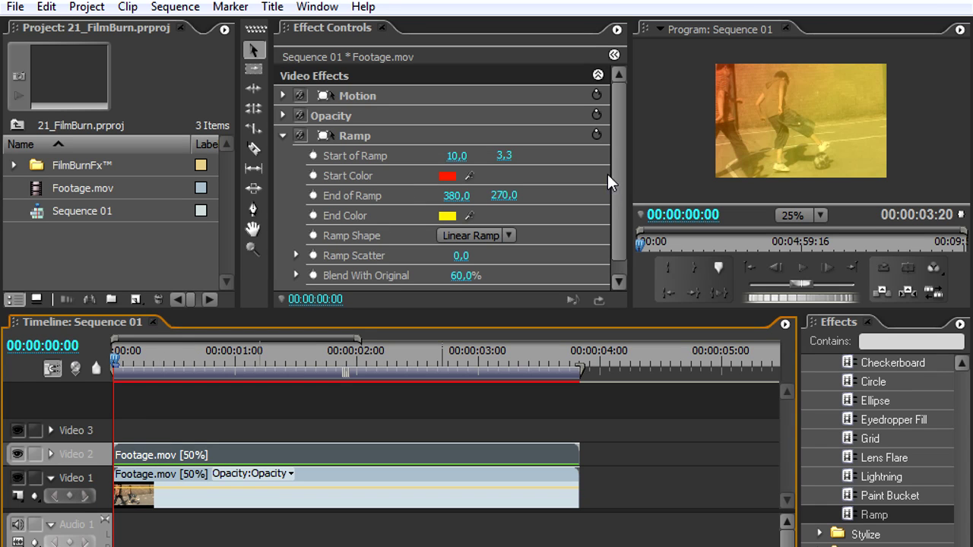
pyautogui.moveTo(617, 194); pyautogui.dragTo(618, 208)
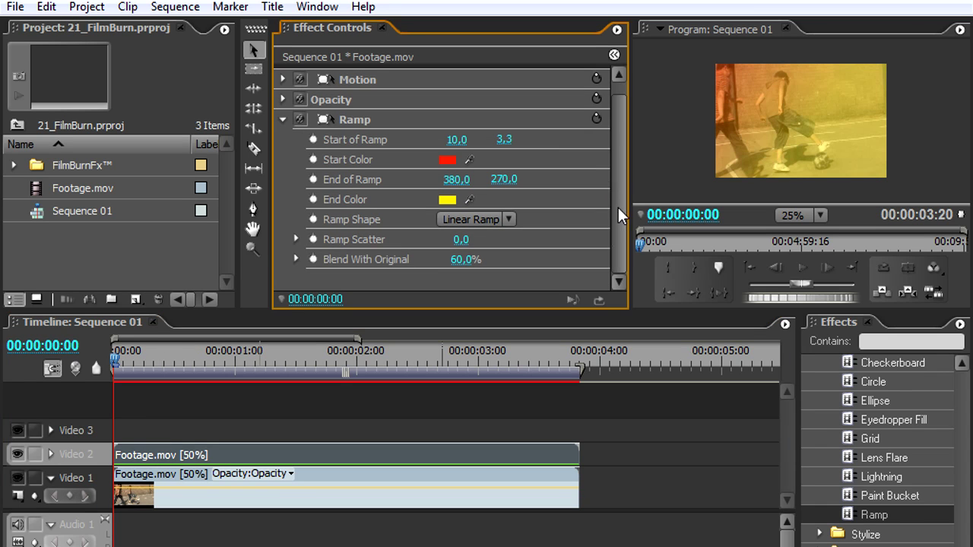
pyautogui.click(314, 259)
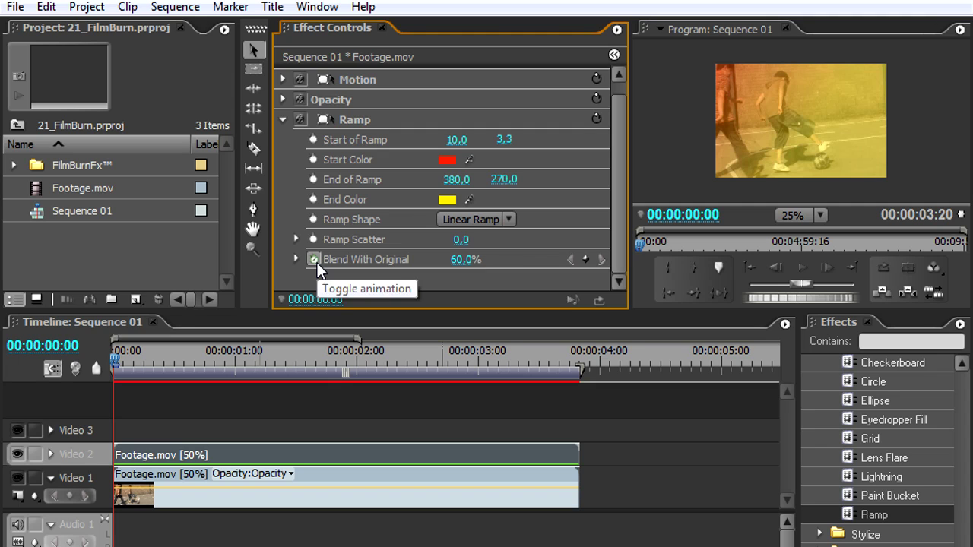
pyautogui.click(614, 55)
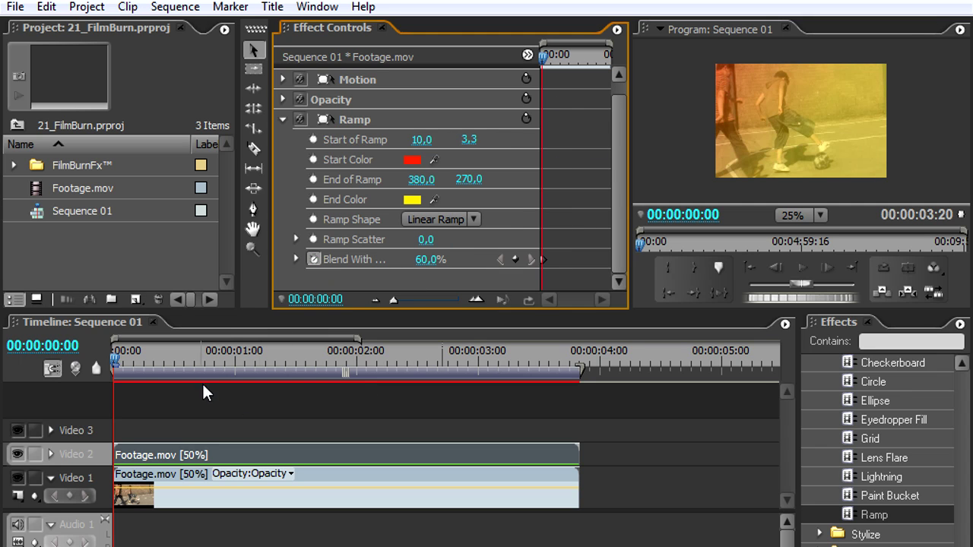
# Add Blend With Original keyframes at about 1s, 2s, 00:00:02:23 (70%) and the clip end
pyautogui.moveTo(130, 358); pyautogui.dragTo(235, 365)
pyautogui.moveTo(427, 261)
pyautogui.mouseDown()
pyautogui.moveTo(382, 261)
pyautogui.moveTo(457, 261)
pyautogui.moveTo(442, 261)
pyautogui.mouseUp()
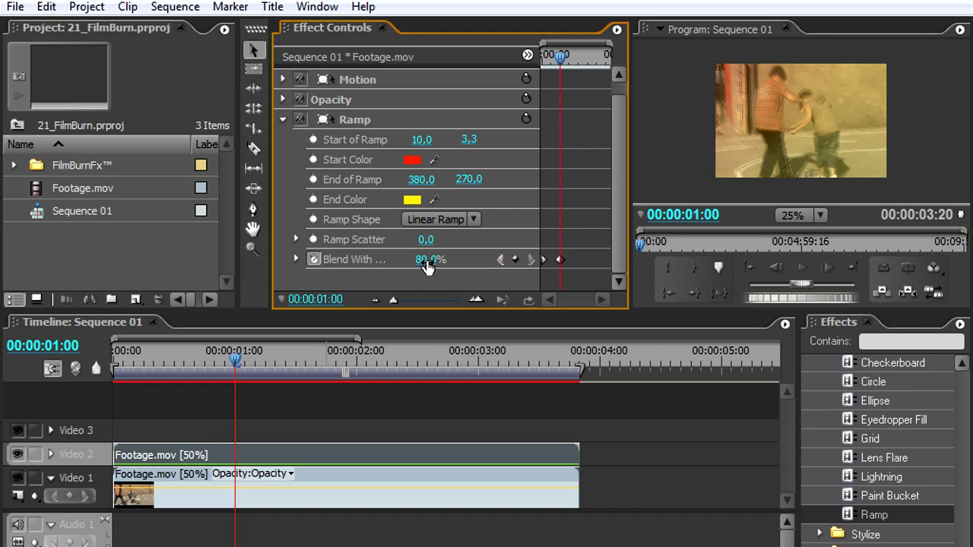
pyautogui.moveTo(250, 357); pyautogui.dragTo(358, 362)
pyautogui.moveTo(430, 260); pyautogui.dragTo(407, 259)
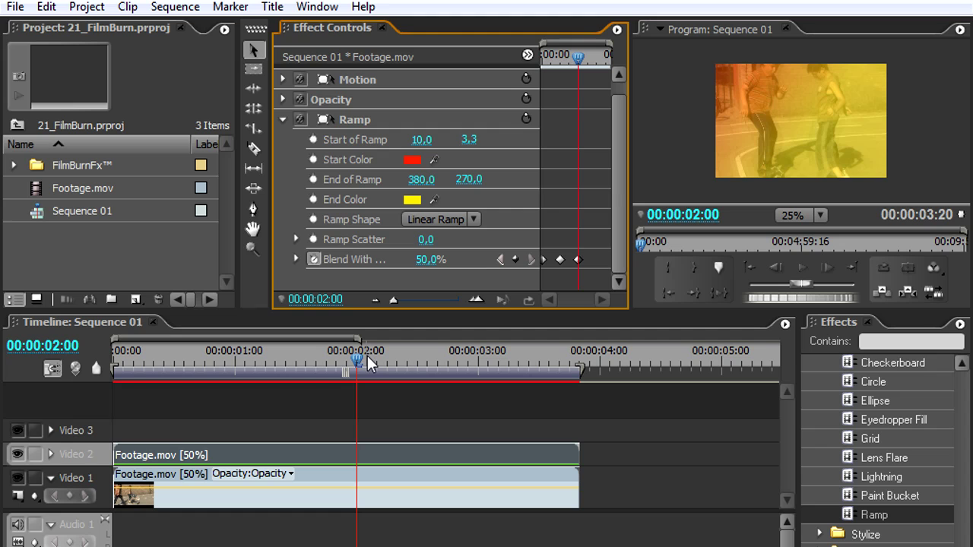
pyautogui.moveTo(355, 357); pyautogui.dragTo(475, 355)
pyautogui.moveTo(430, 270)
pyautogui.mouseDown()
pyautogui.moveTo(468, 269)
pyautogui.moveTo(445, 270)
pyautogui.mouseUp()
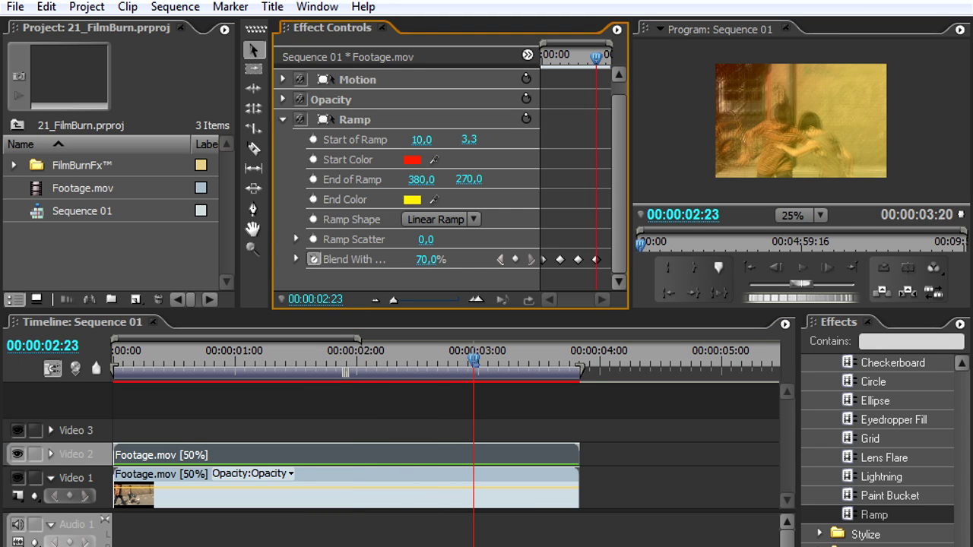
pyautogui.moveTo(468, 357); pyautogui.dragTo(575, 356)
pyautogui.moveTo(430, 259)
pyautogui.mouseDown()
pyautogui.moveTo(398, 260)
pyautogui.moveTo(414, 259)
pyautogui.mouseUp()
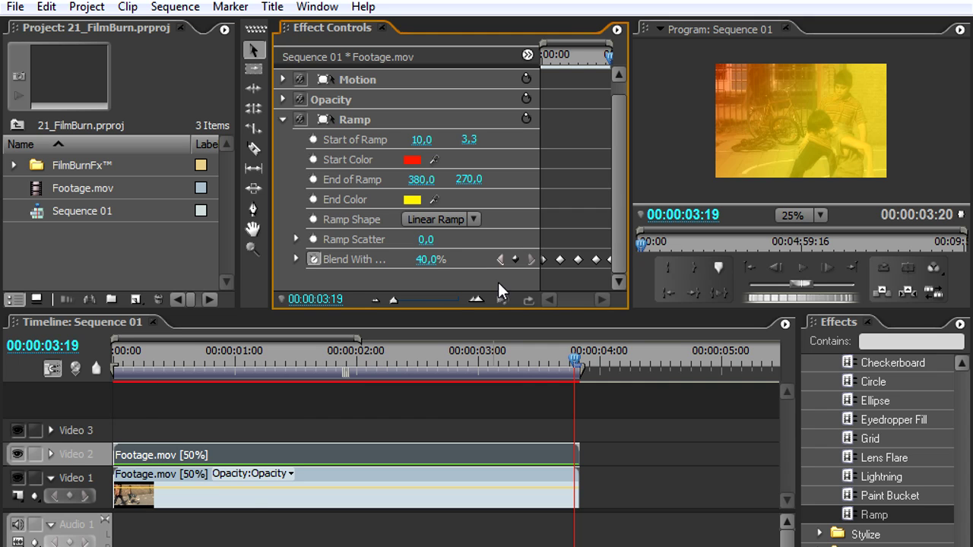
# Play the sequence from the start to preview the flickering ramp tint
pyautogui.click(535, 349)
pyautogui.press('Home')
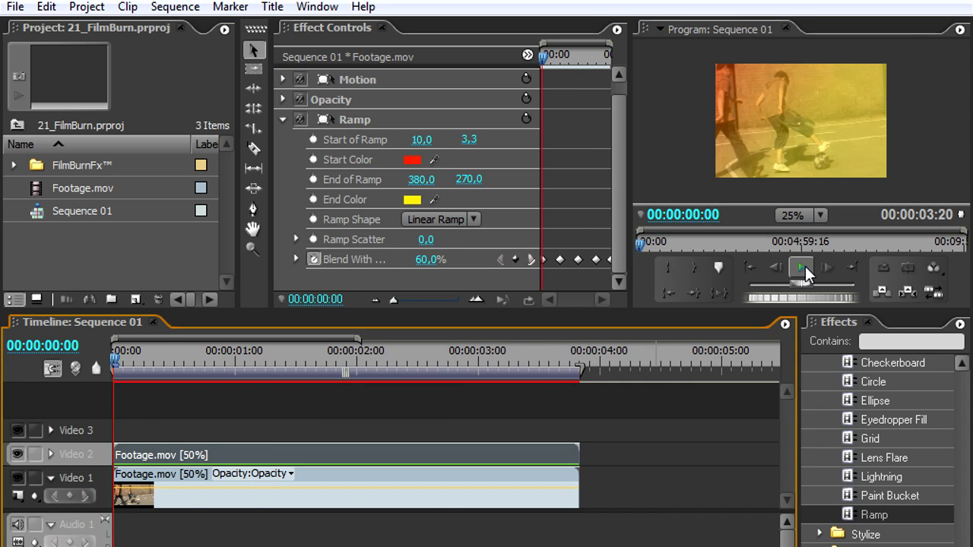
pyautogui.click(805, 266)
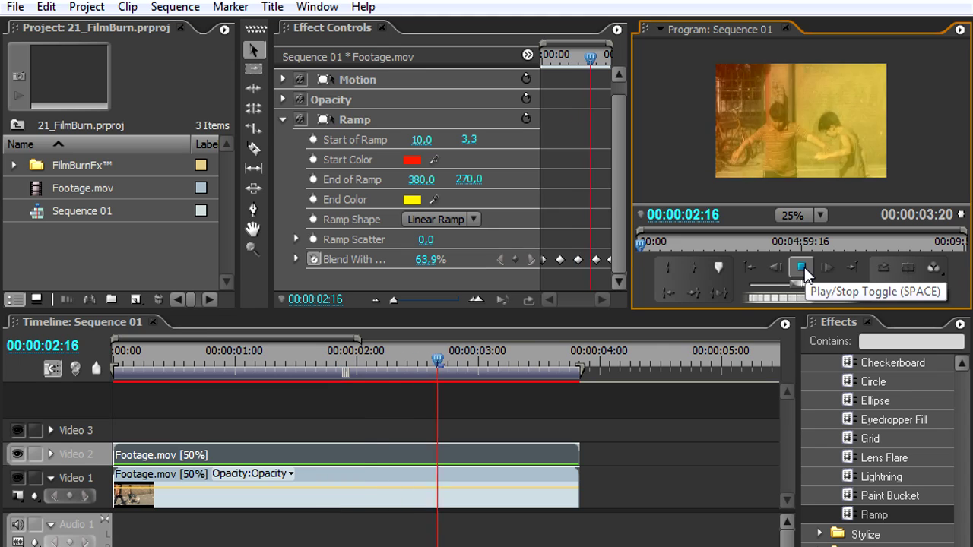
pyautogui.press('Home')
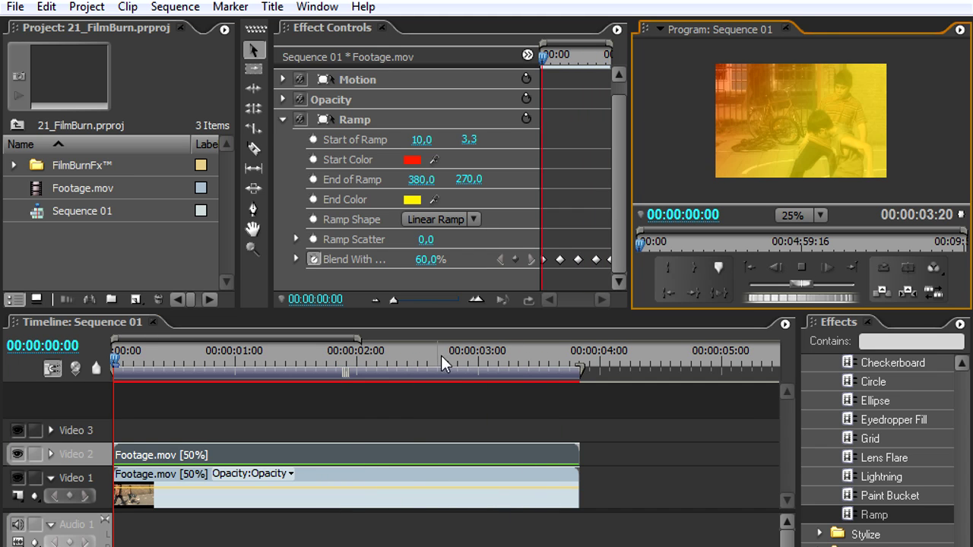
# Keyframe the Ramp's start and end points, moving the end to bottom-right at one second
pyautogui.click(98, 359)
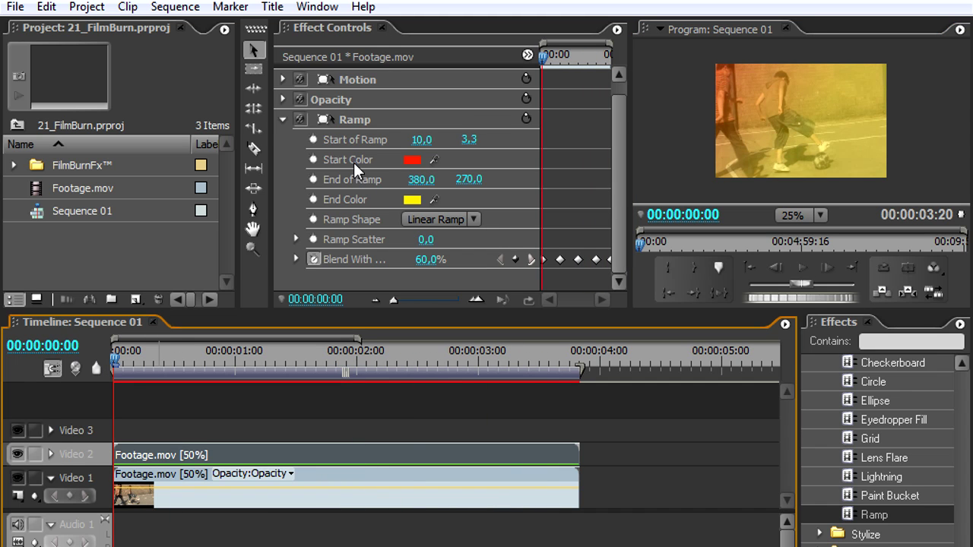
pyautogui.click(330, 122)
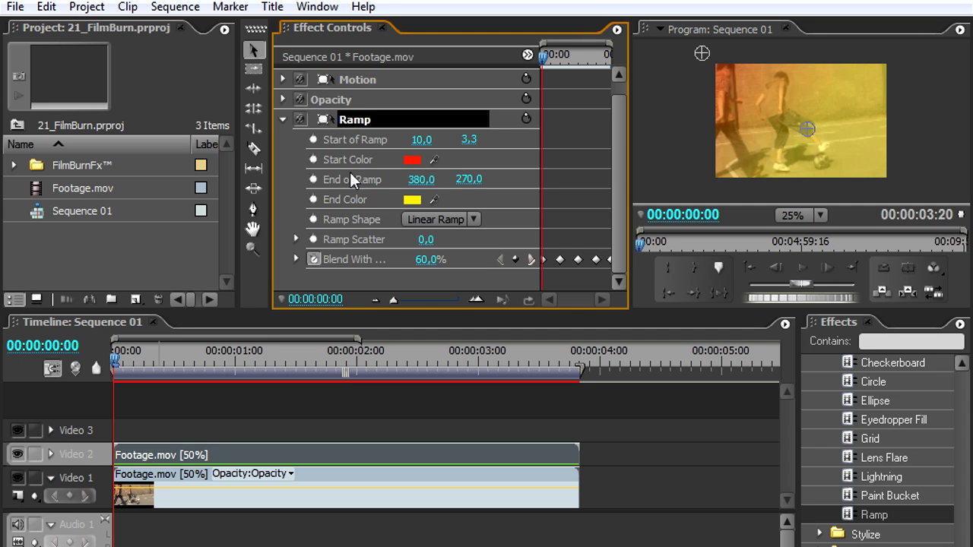
pyautogui.click(313, 140)
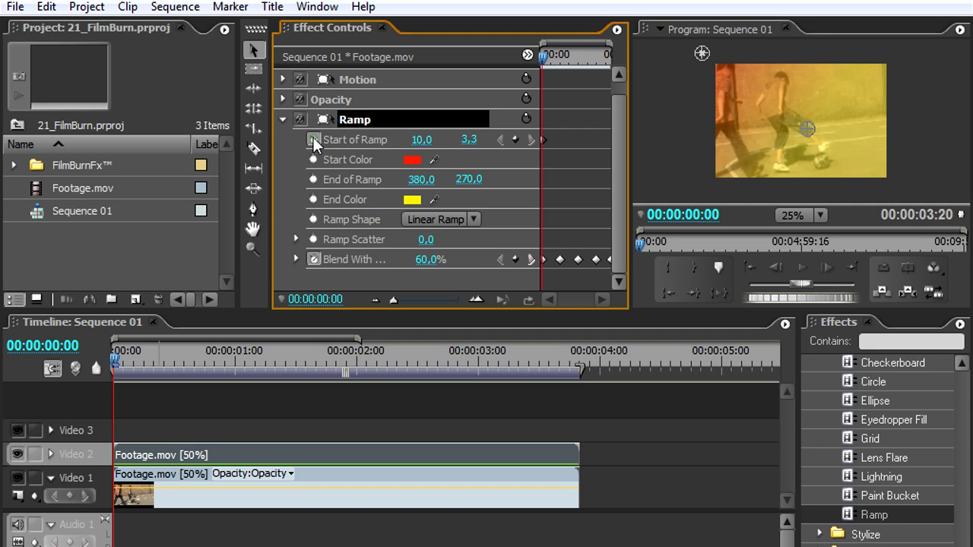
pyautogui.click(314, 180)
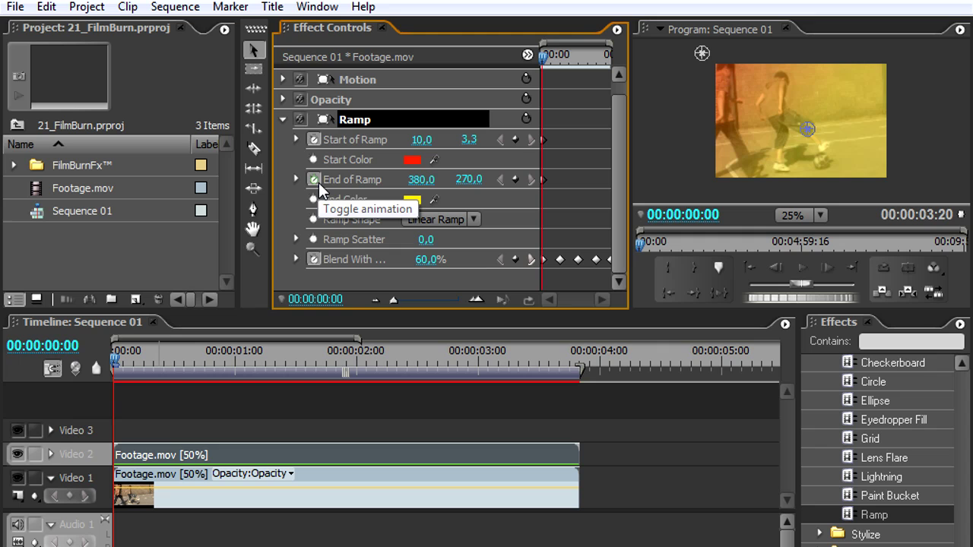
pyautogui.moveTo(126, 368); pyautogui.dragTo(234, 367)
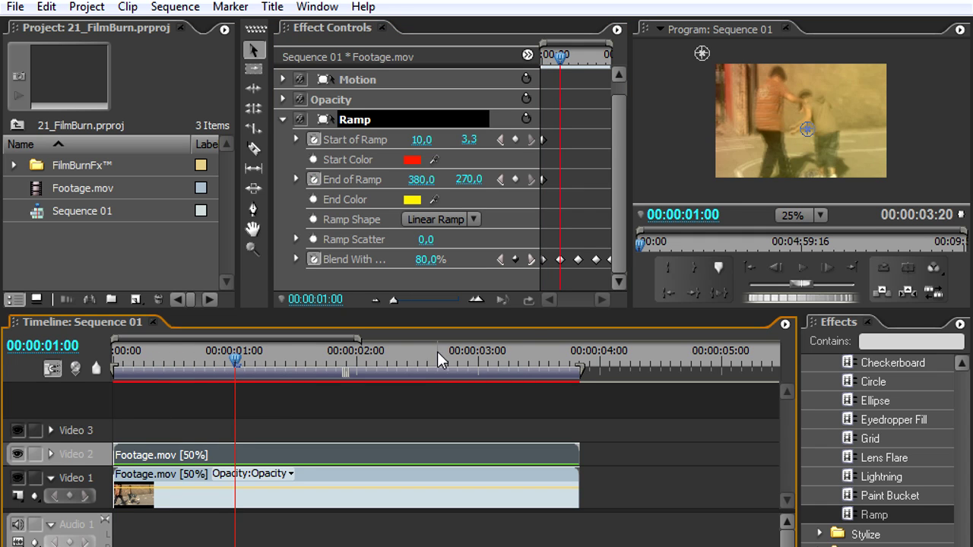
pyautogui.moveTo(801, 125); pyautogui.dragTo(902, 192)
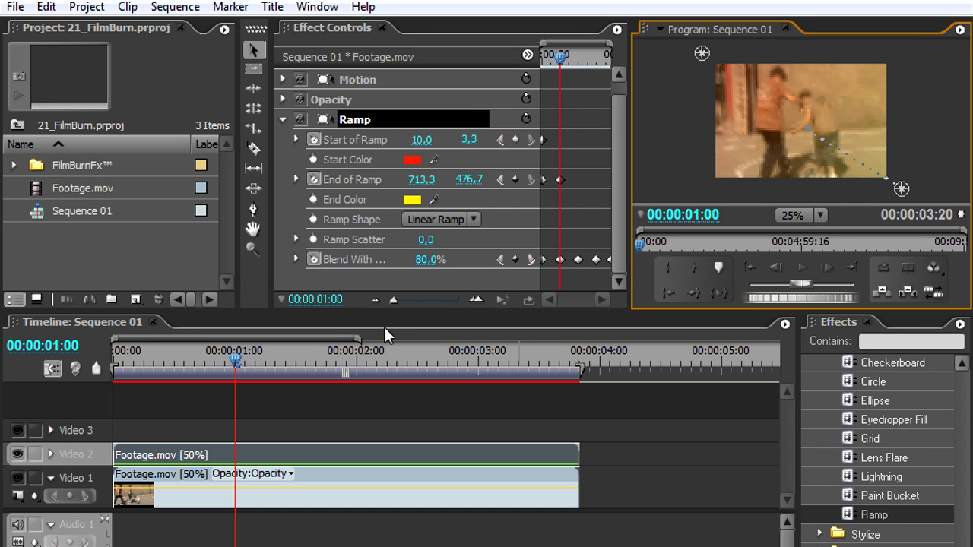
# At two seconds, move the Ramp start to the top-right and the end leftward along the bottom
pyautogui.click(357, 365)
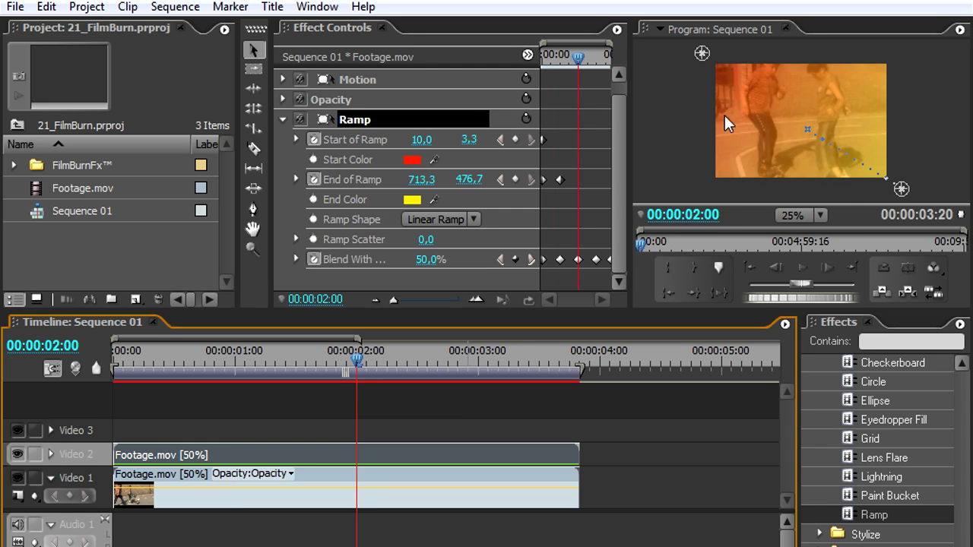
pyautogui.moveTo(701, 52); pyautogui.dragTo(900, 49)
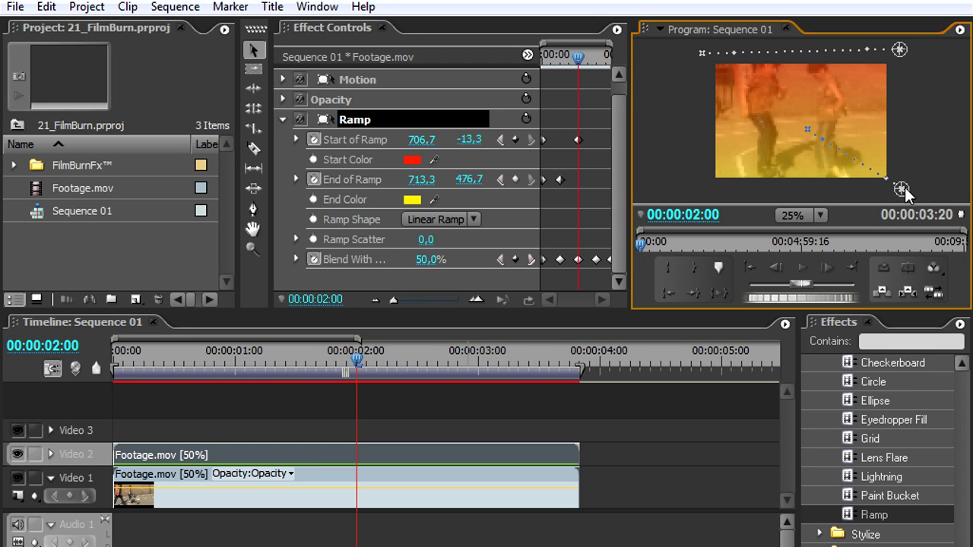
pyautogui.moveTo(902, 187); pyautogui.dragTo(718, 187)
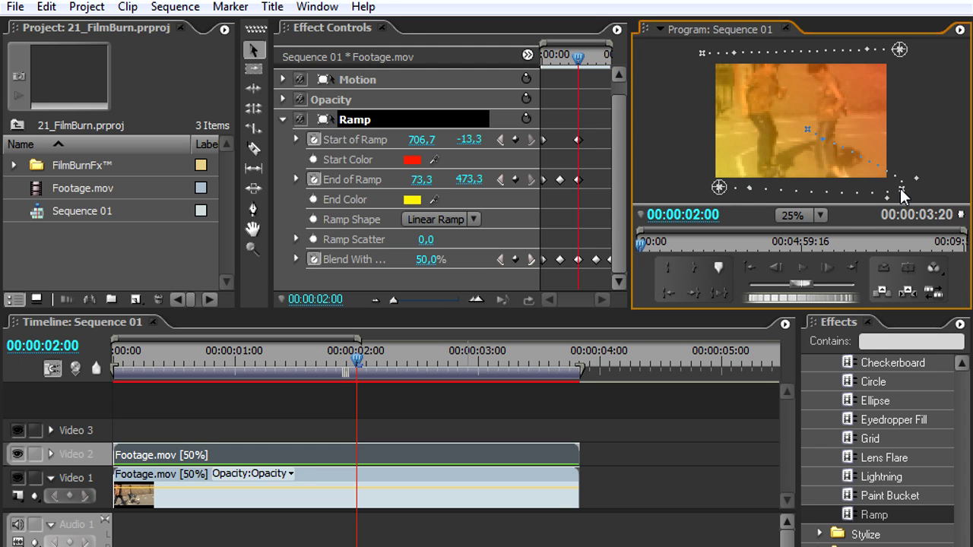
pyautogui.click(903, 169)
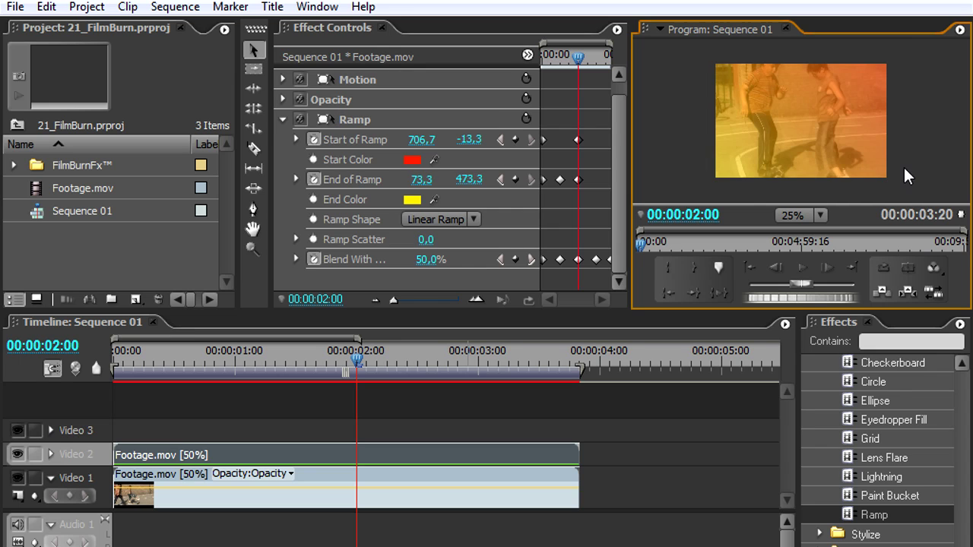
# At 00:00:03:00, move the Ramp start toward the top-left and the end to the bottom-right corner
pyautogui.moveTo(372, 358); pyautogui.dragTo(479, 359)
pyautogui.click(352, 121)
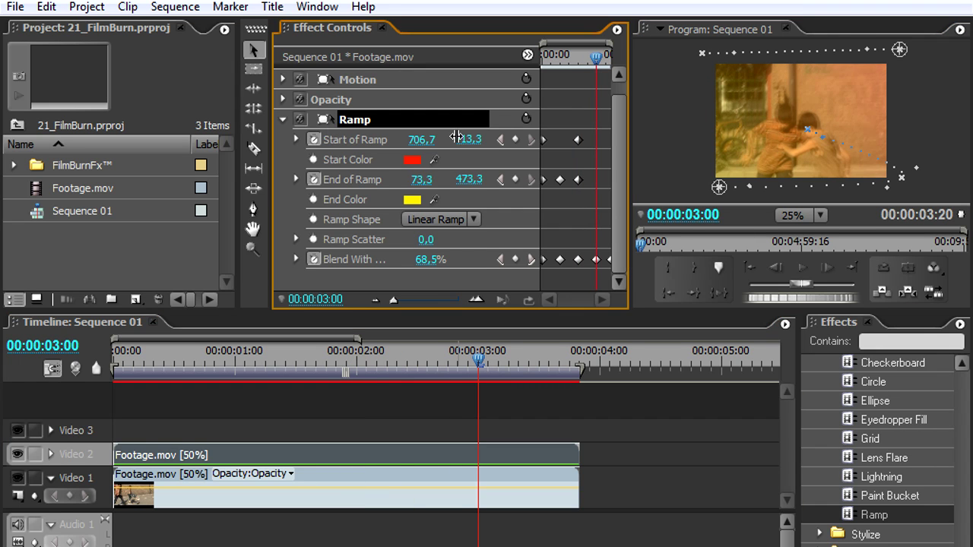
pyautogui.moveTo(901, 50); pyautogui.dragTo(706, 58)
pyautogui.moveTo(726, 188); pyautogui.dragTo(899, 190)
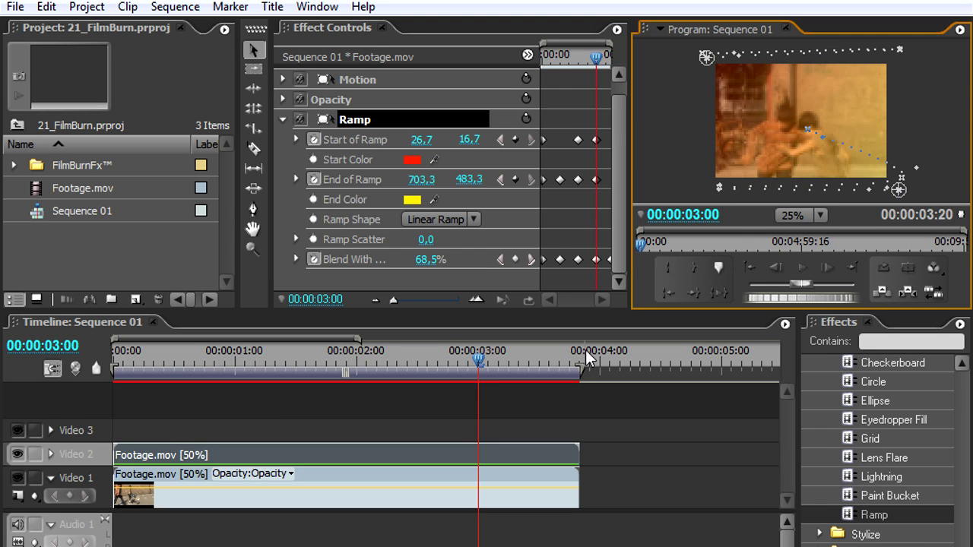
pyautogui.moveTo(492, 364); pyautogui.dragTo(83, 357)
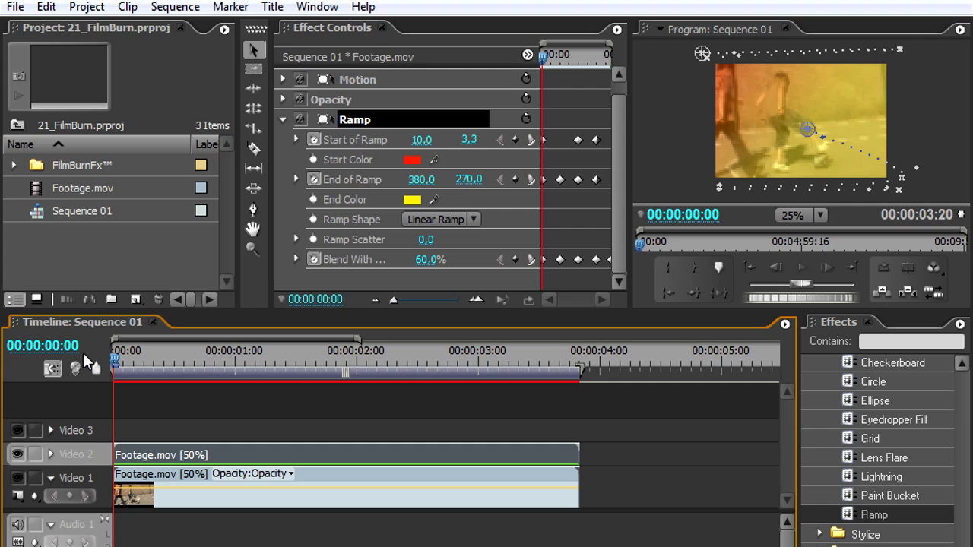
pyautogui.click(269, 423)
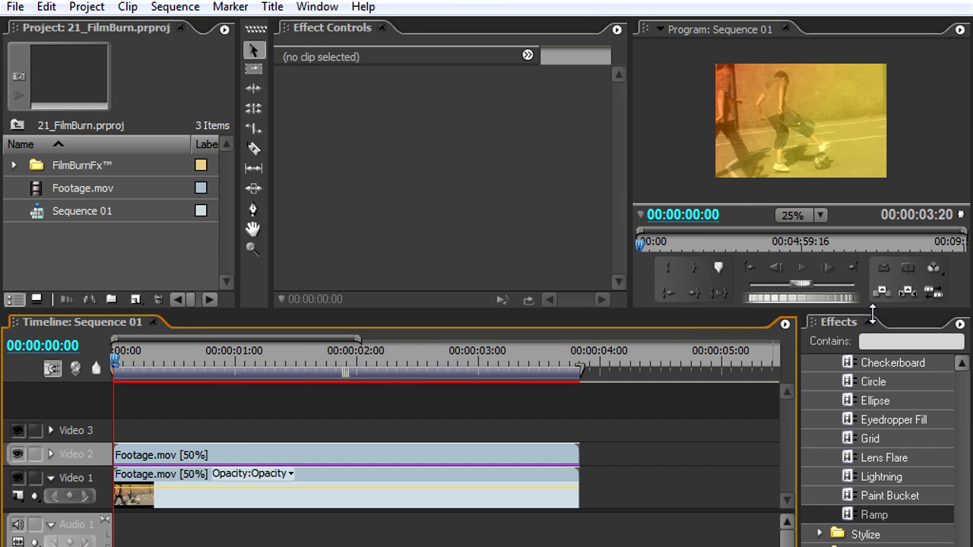
pyautogui.click(803, 268)
pyautogui.click(803, 270)
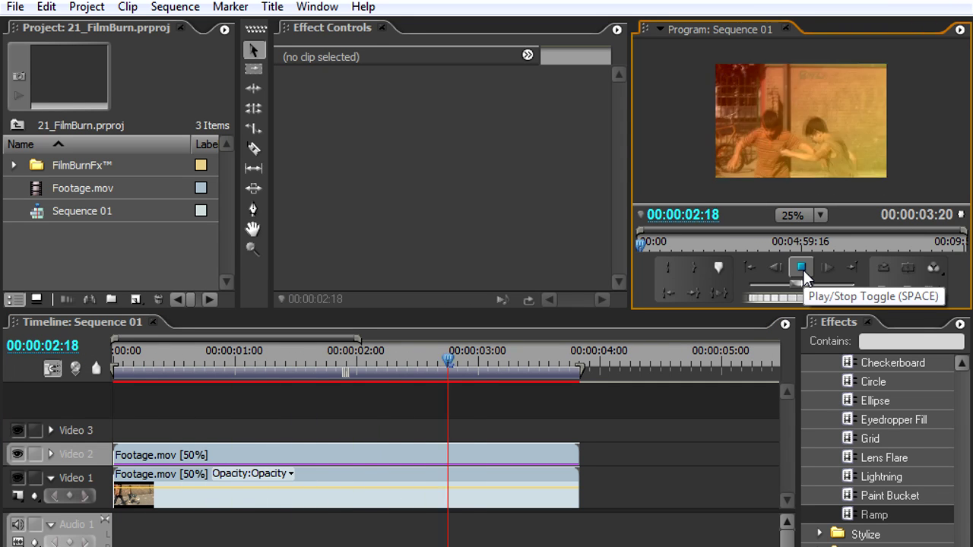
pyautogui.click(801, 267)
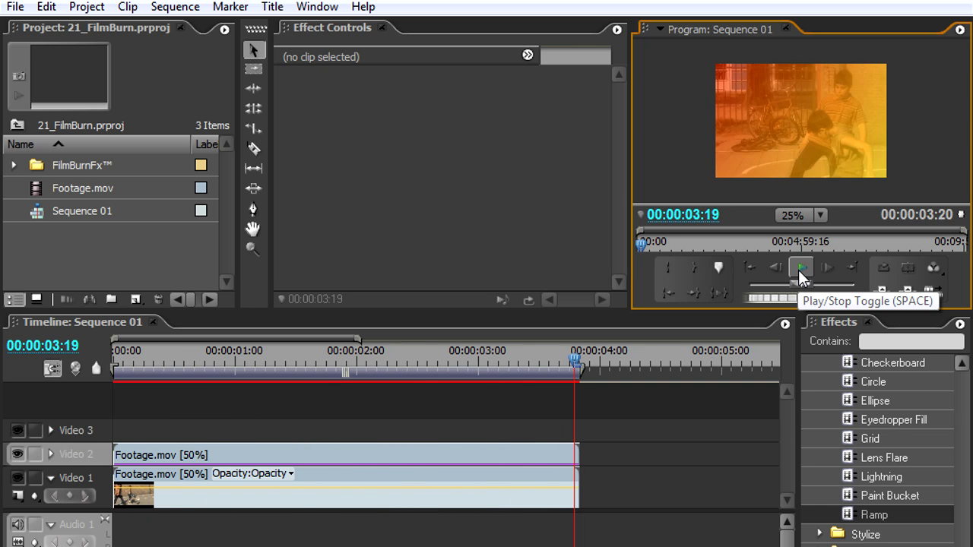
pyautogui.moveTo(174, 355); pyautogui.dragTo(98, 348)
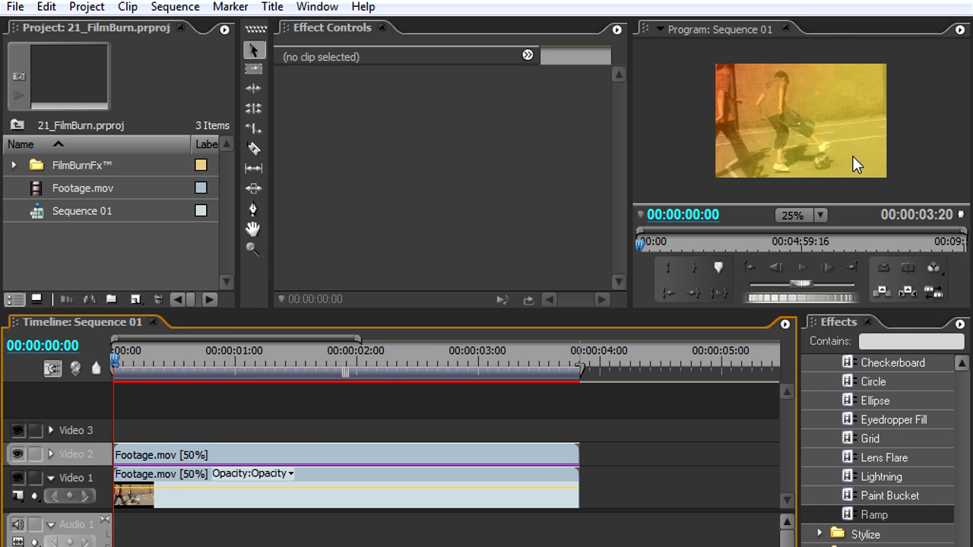
# Expand the FilmBurnFx folder and preview Fade_1.mov in the source viewer
pyautogui.click(14, 165)
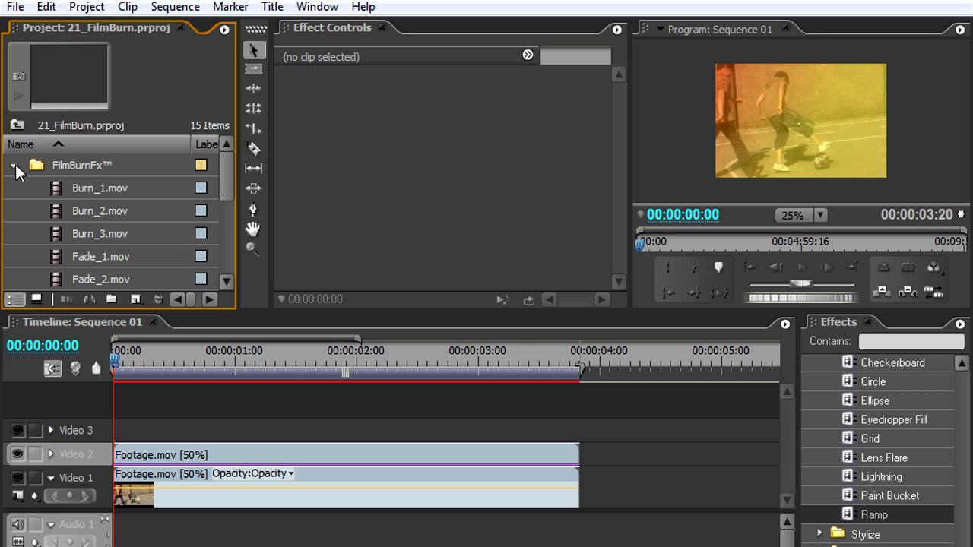
pyautogui.click(226, 281)
pyautogui.click(226, 282)
pyautogui.click(99, 213)
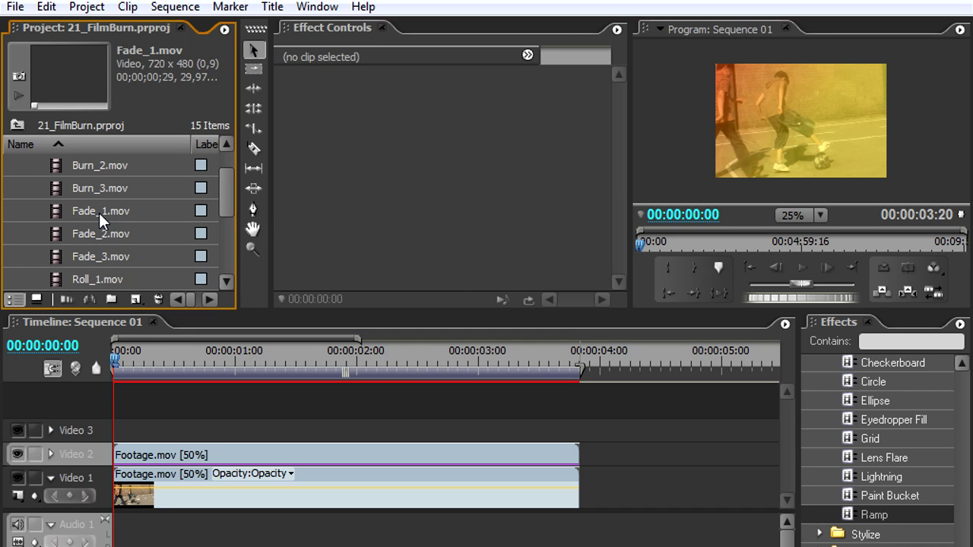
pyautogui.hotkey('shift', '2')
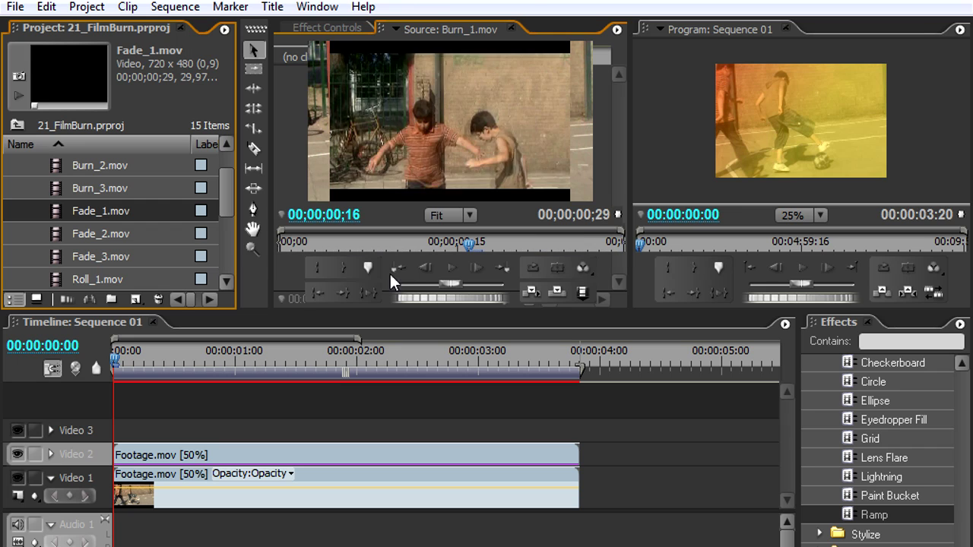
pyautogui.click(450, 273)
# Step through the folder's clips and preview Scratchy_1.mov from its first frame
pyautogui.hotkey('ctrl', 'shift', 'Right')
pyautogui.hotkey('ctrl', 'shift', 'Right')
pyautogui.hotkey('ctrl', 'shift', 'Right')
pyautogui.hotkey('ctrl', 'shift', 'Right')
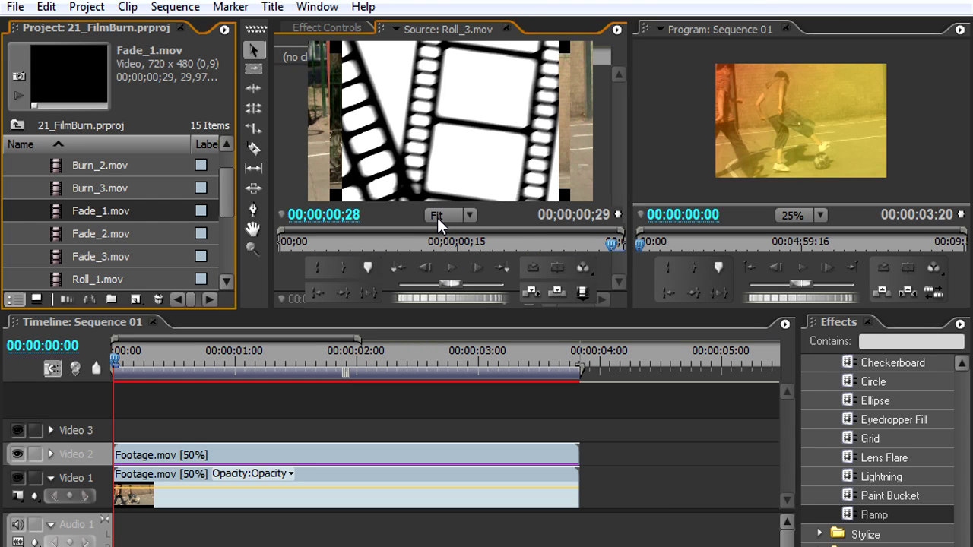
pyautogui.hotkey('ctrl', 'shift', 'Right')
pyautogui.press('space')
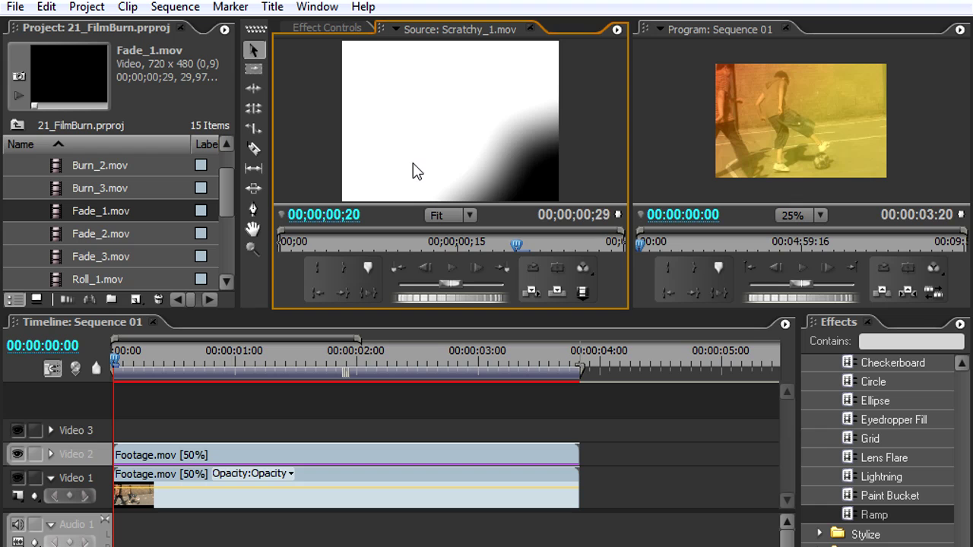
pyautogui.click(280, 241)
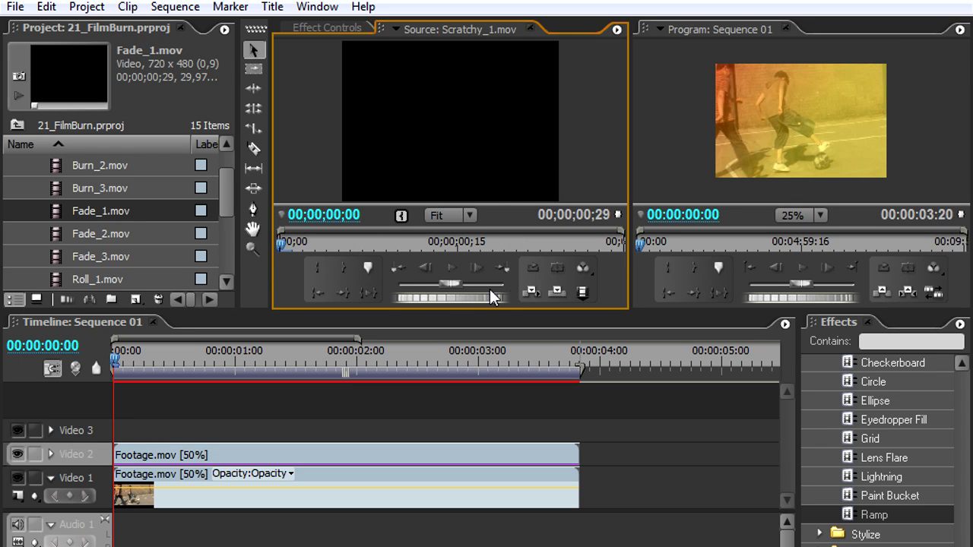
pyautogui.click(458, 266)
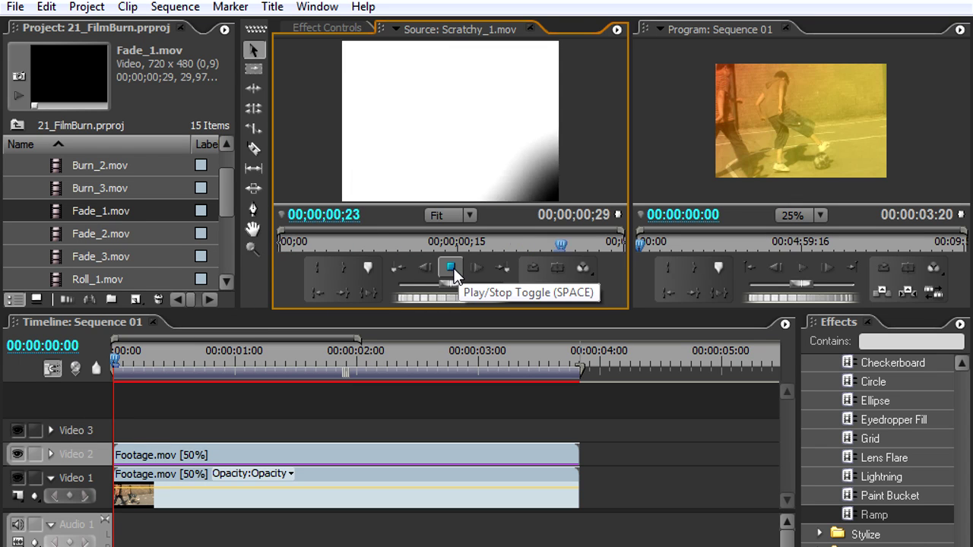
# Load and preview Fade_2.mov, then Fade_3.mov, from their first frames in the source viewer
pyautogui.doubleClick(61, 232)
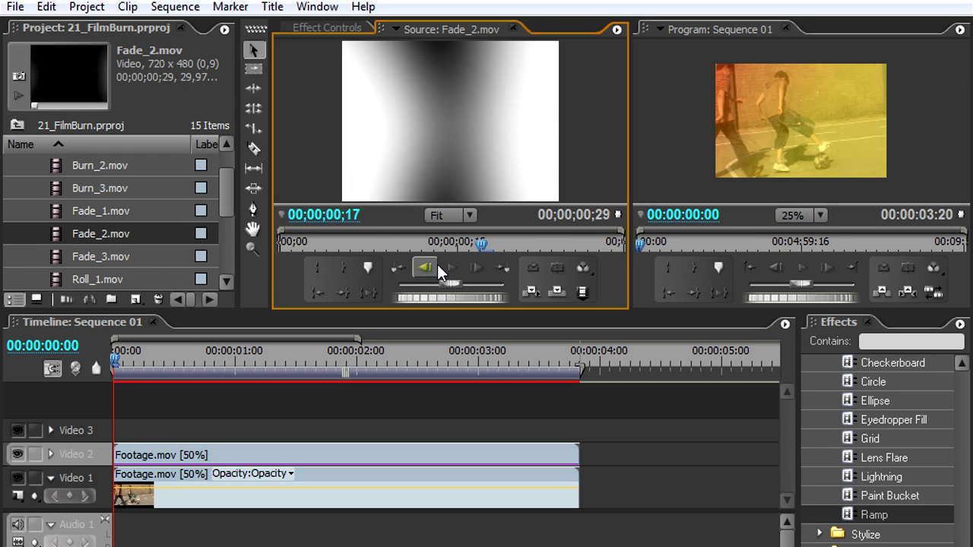
pyautogui.moveTo(450, 284); pyautogui.dragTo(434, 283)
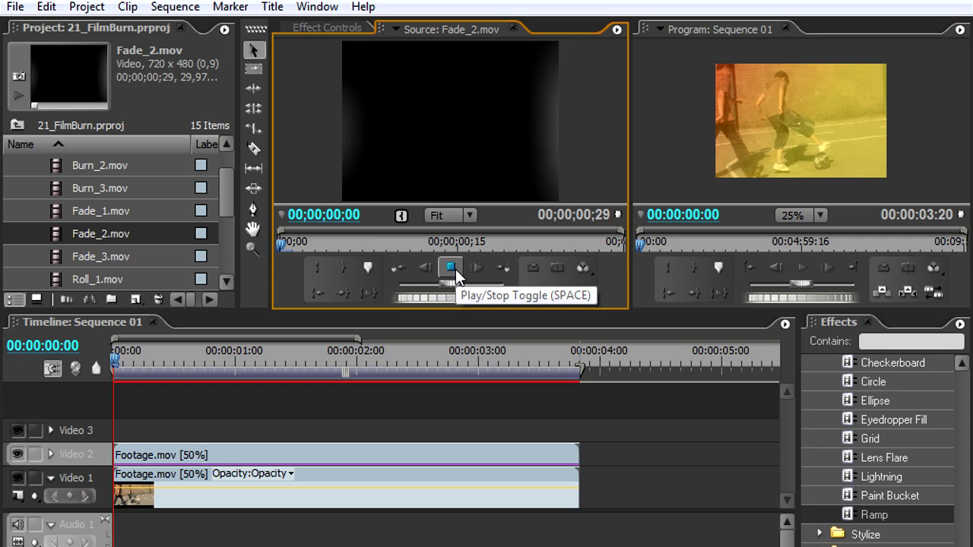
pyautogui.click(453, 268)
pyautogui.doubleClick(58, 256)
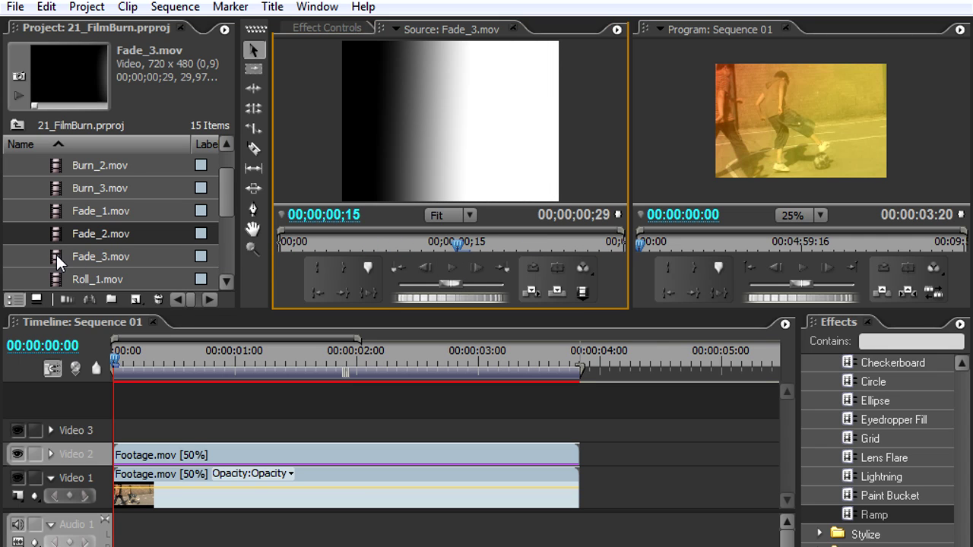
pyautogui.click(398, 267)
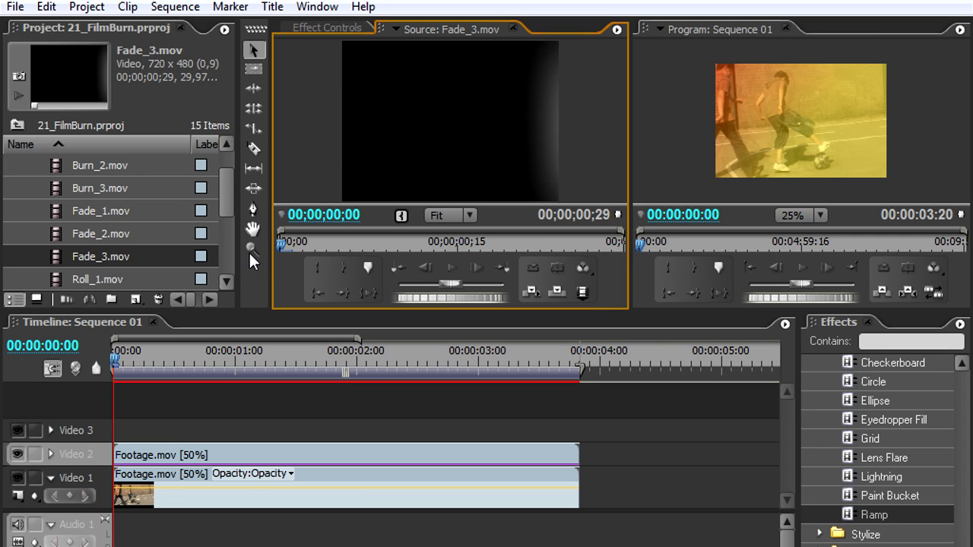
pyautogui.click(452, 267)
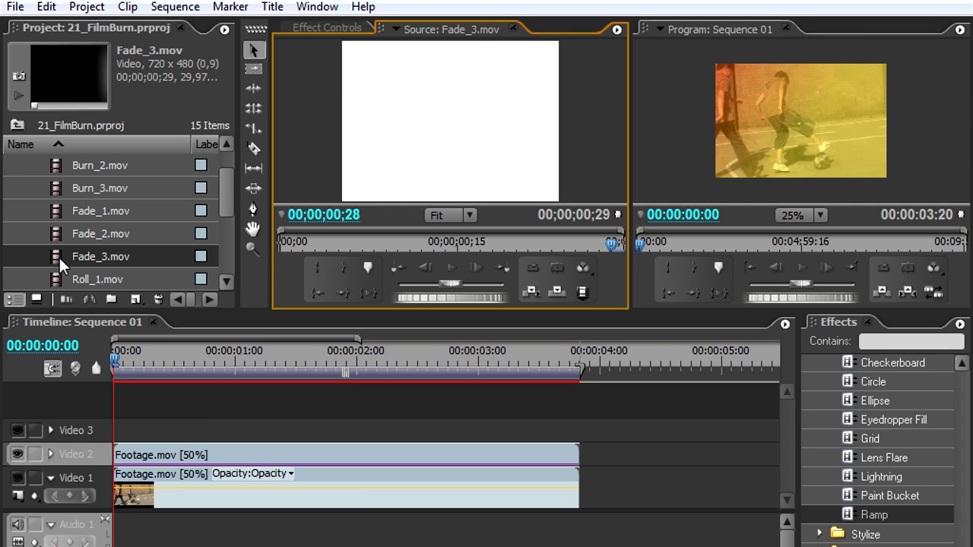
# Drop Fade_3.mov at 00:00 on Video 3 and set its Speed/Duration to 50%
pyautogui.moveTo(58, 252); pyautogui.dragTo(112, 427)
pyautogui.click(159, 365)
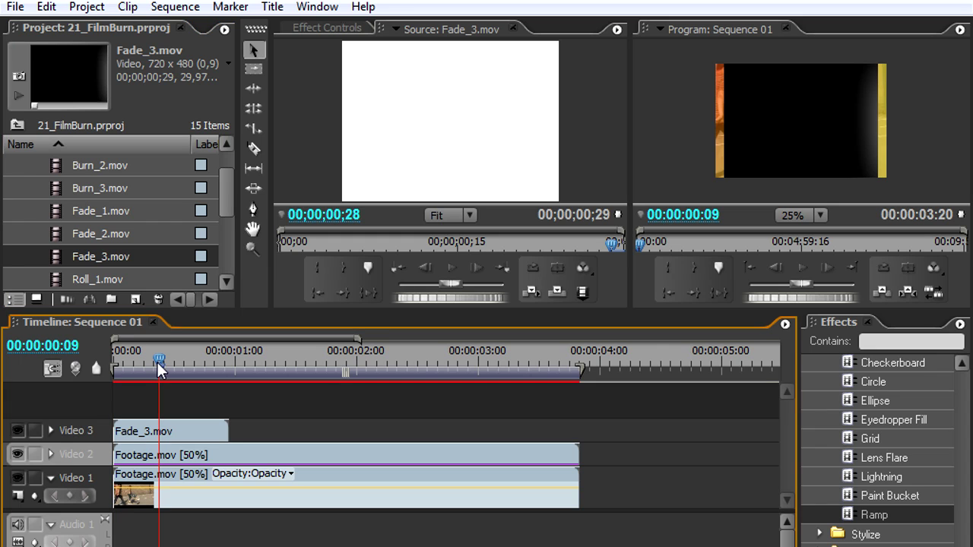
pyautogui.rightClick(174, 429)
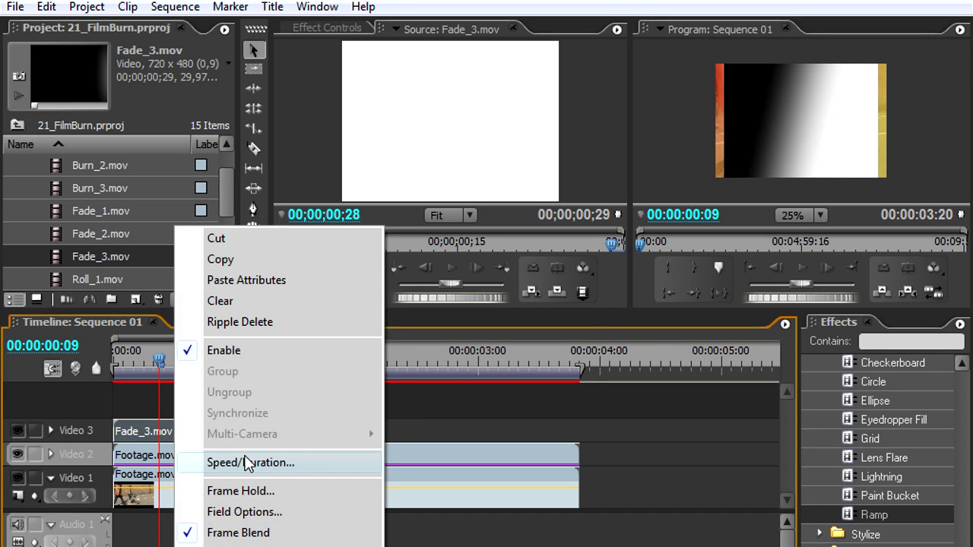
pyautogui.click(250, 461)
pyautogui.write('50')
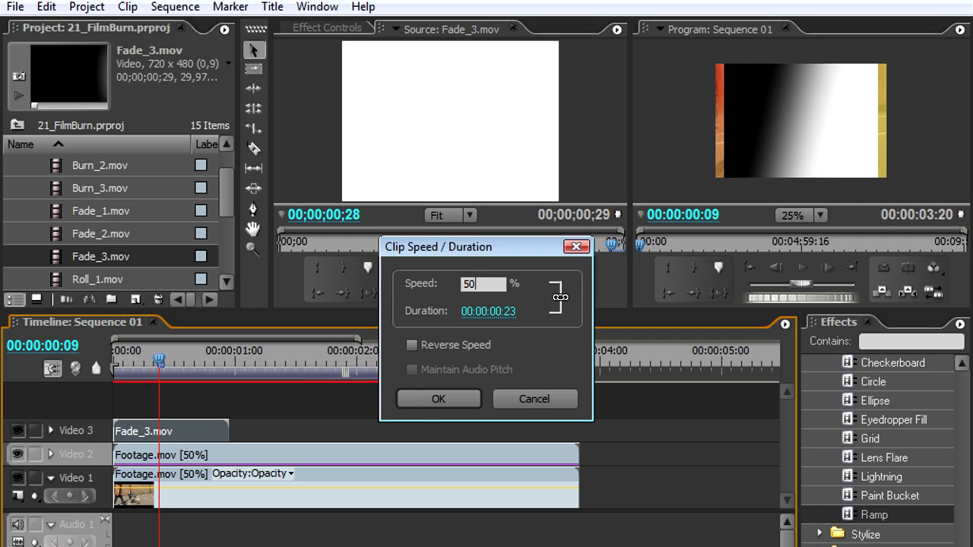
pyautogui.click(412, 400)
pyautogui.moveTo(162, 370)
pyautogui.mouseDown()
pyautogui.moveTo(186, 370)
pyautogui.moveTo(147, 372)
pyautogui.mouseUp()
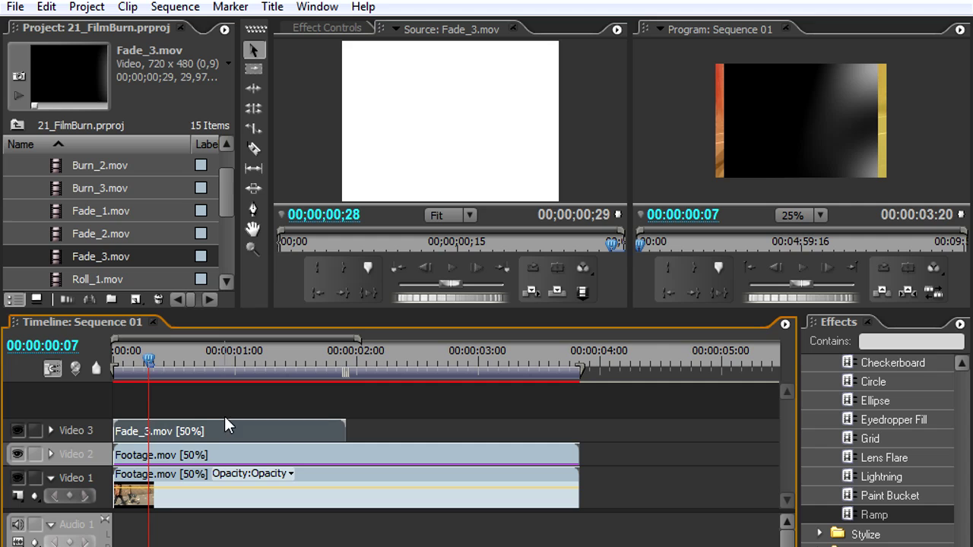
# Set Fade_3.mov's Motion Scale to 115 so it covers the frame edges, checking against the footage
pyautogui.click(330, 30)
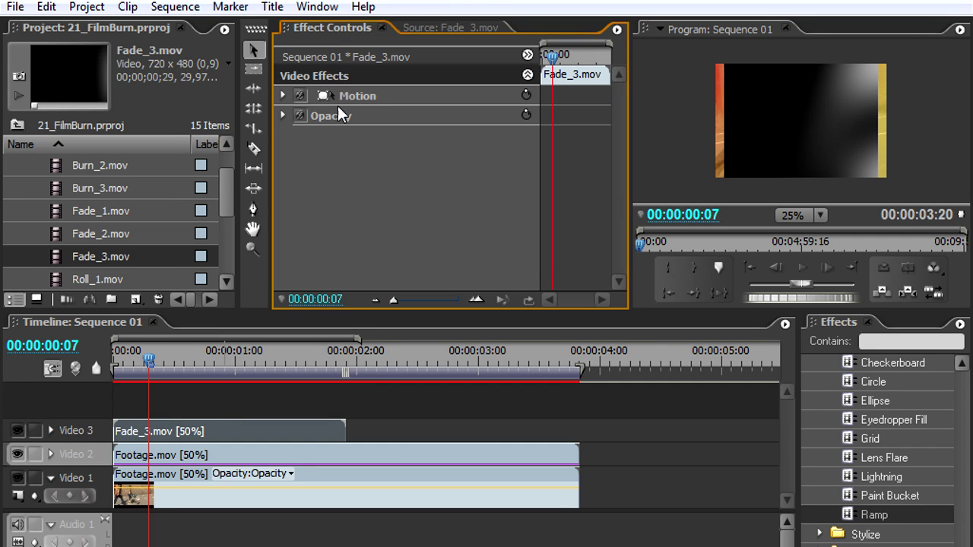
pyautogui.click(282, 95)
pyautogui.moveTo(425, 135); pyautogui.dragTo(438, 135)
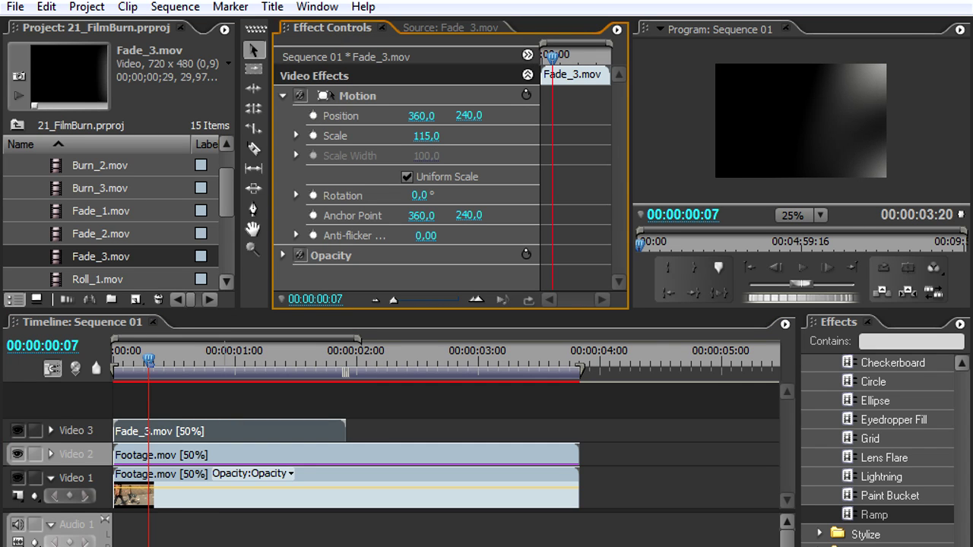
pyautogui.moveTo(230, 346)
pyautogui.mouseDown()
pyautogui.moveTo(254, 345)
pyautogui.moveTo(230, 345)
pyautogui.mouseUp()
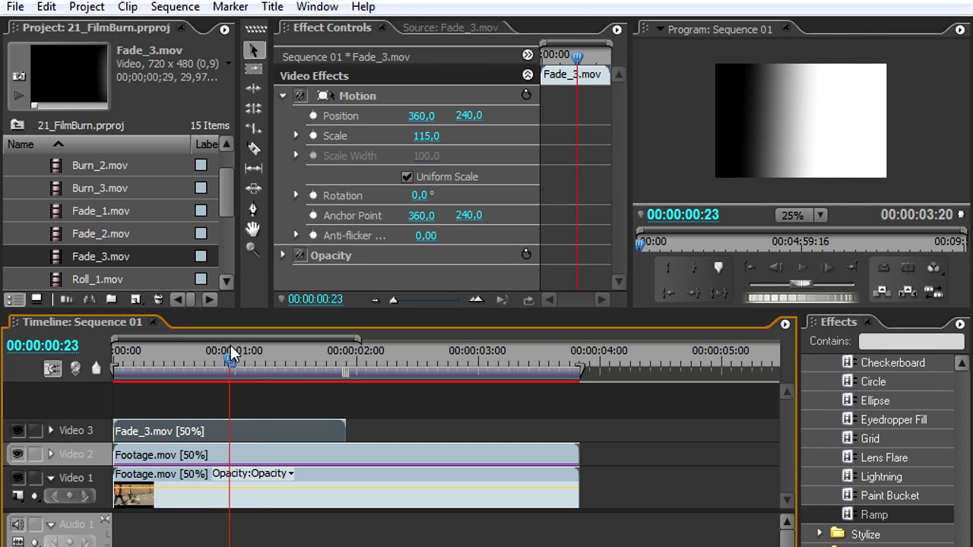
pyautogui.click(17, 430)
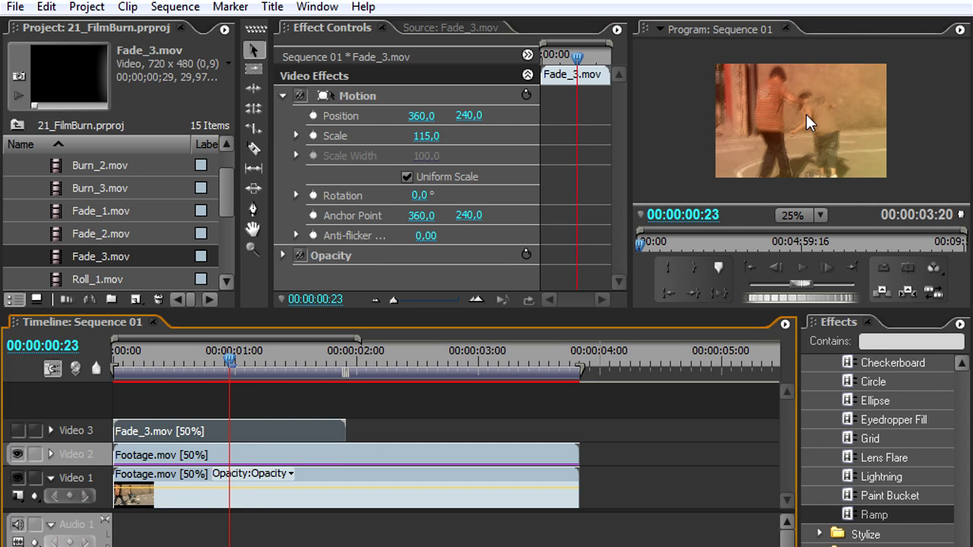
pyautogui.click(17, 430)
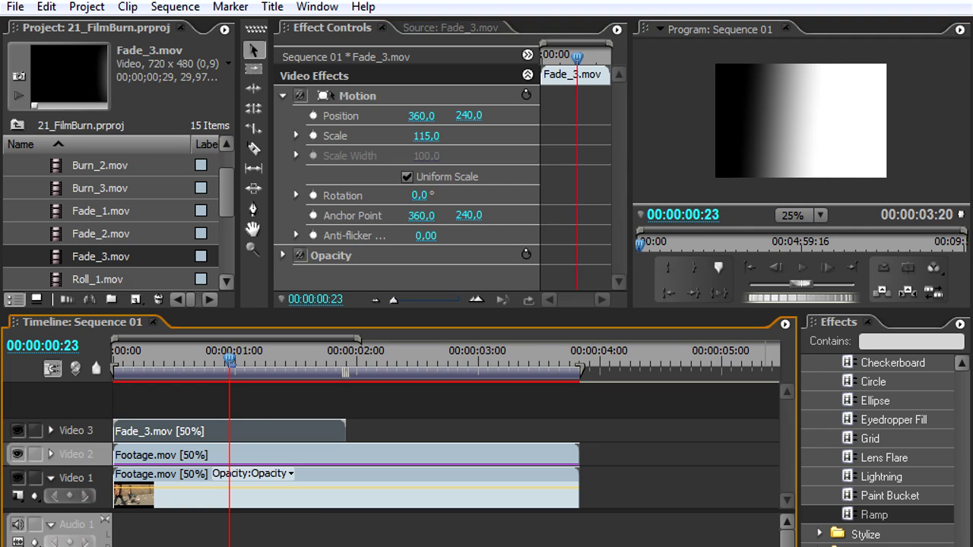
pyautogui.moveTo(961, 541); pyautogui.dragTo(957, 448)
# Apply Track Matte Key to the Video 2 footage clip and expand its settings
pyautogui.scroll(-3, 865, 403)
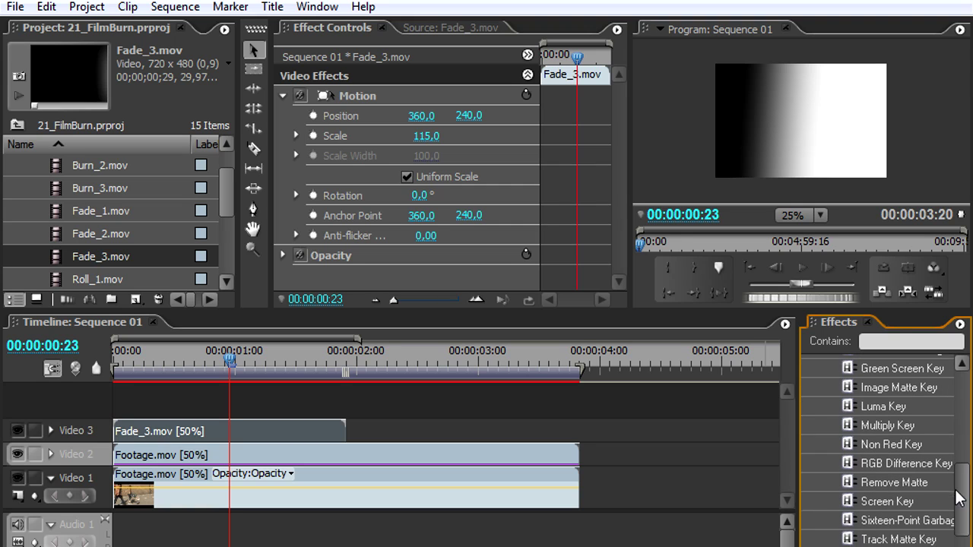
pyautogui.moveTo(895, 534); pyautogui.dragTo(268, 454)
pyautogui.click(265, 452)
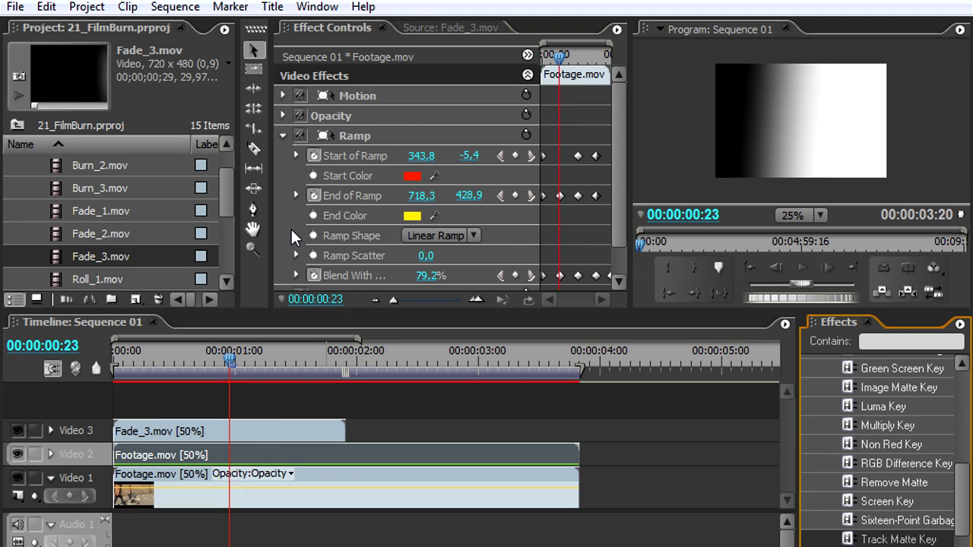
pyautogui.click(283, 136)
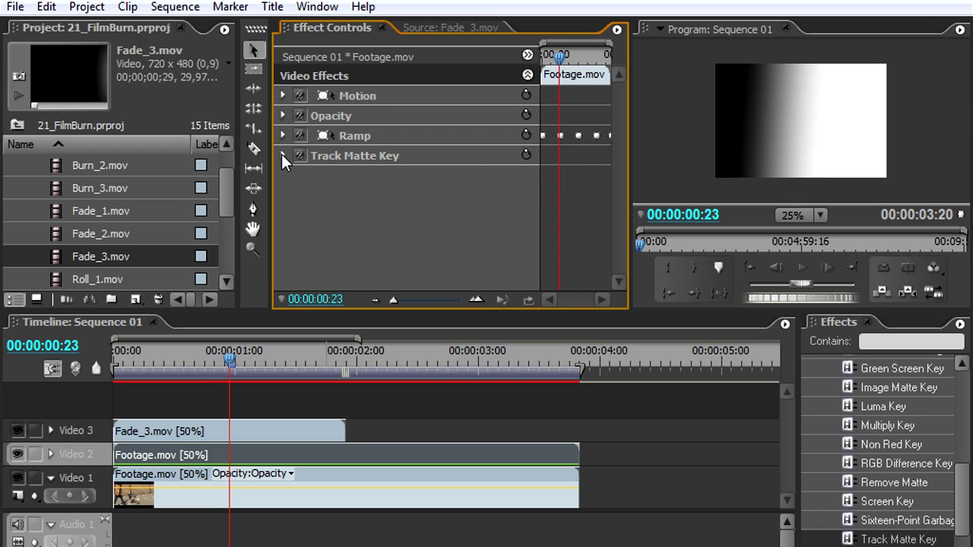
pyautogui.click(282, 155)
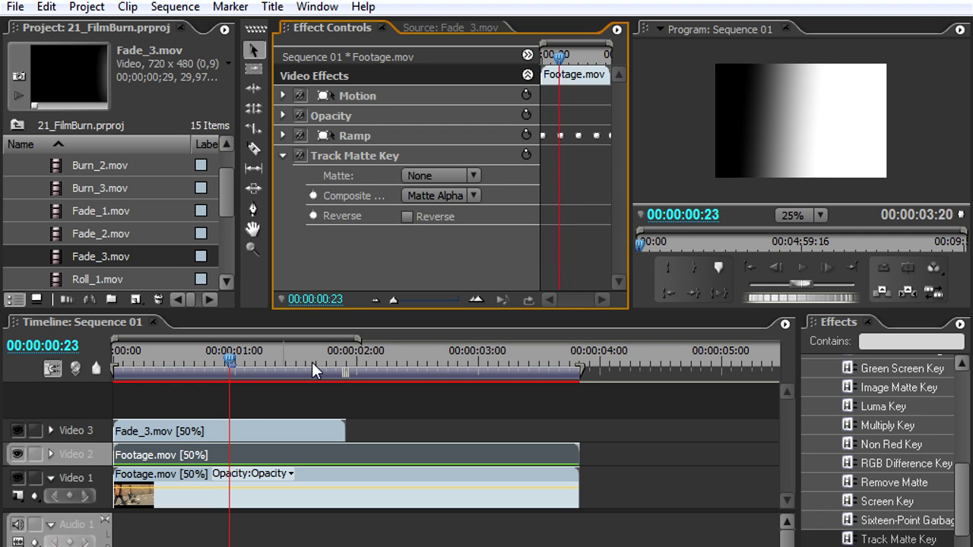
# Set the Track Matte Key's Matte to Video 3 and Composite Using to Matte Luma
pyautogui.click(140, 429)
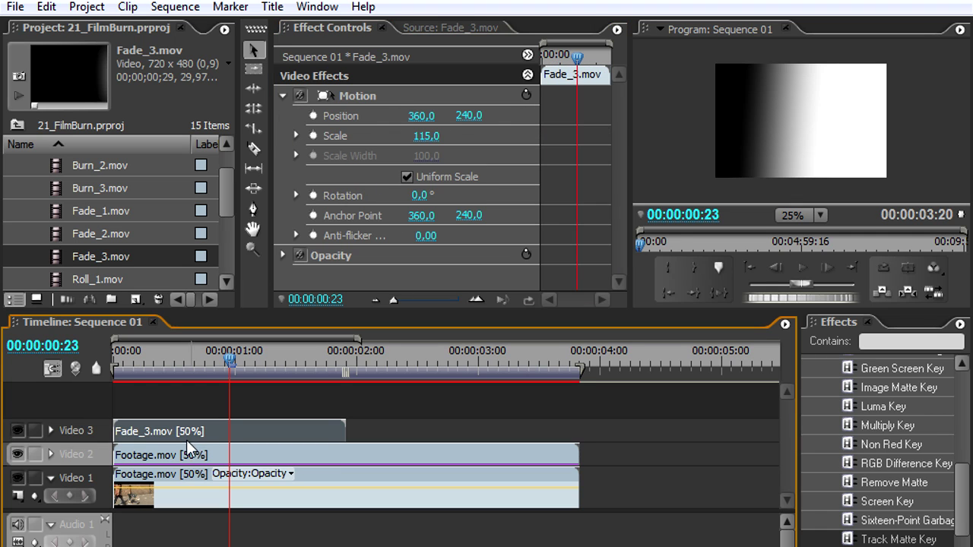
pyautogui.click(209, 454)
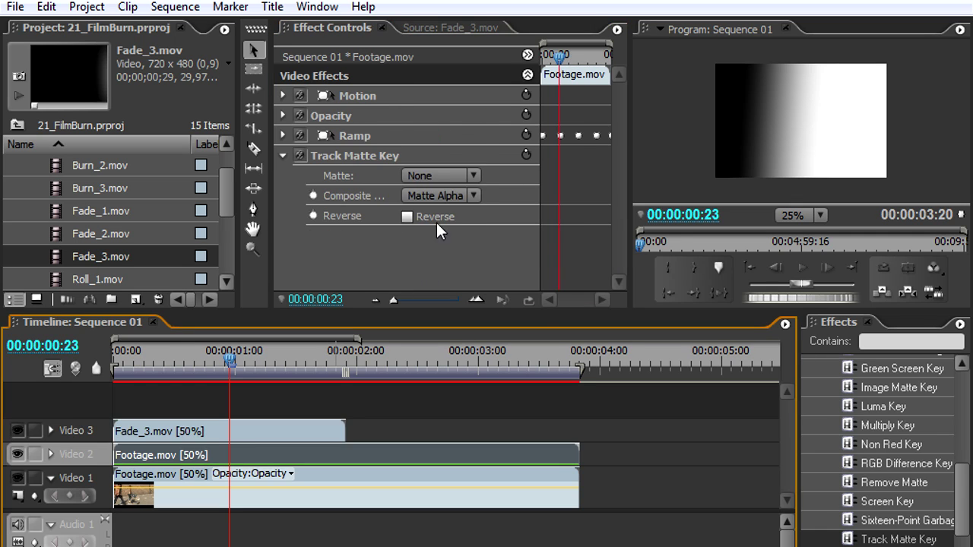
pyautogui.click(437, 175)
pyautogui.click(476, 224)
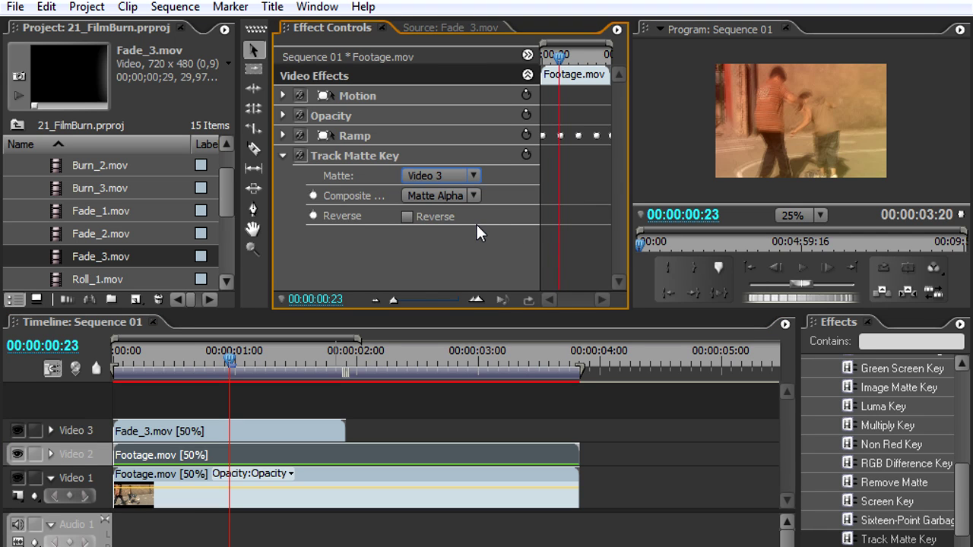
pyautogui.click(418, 199)
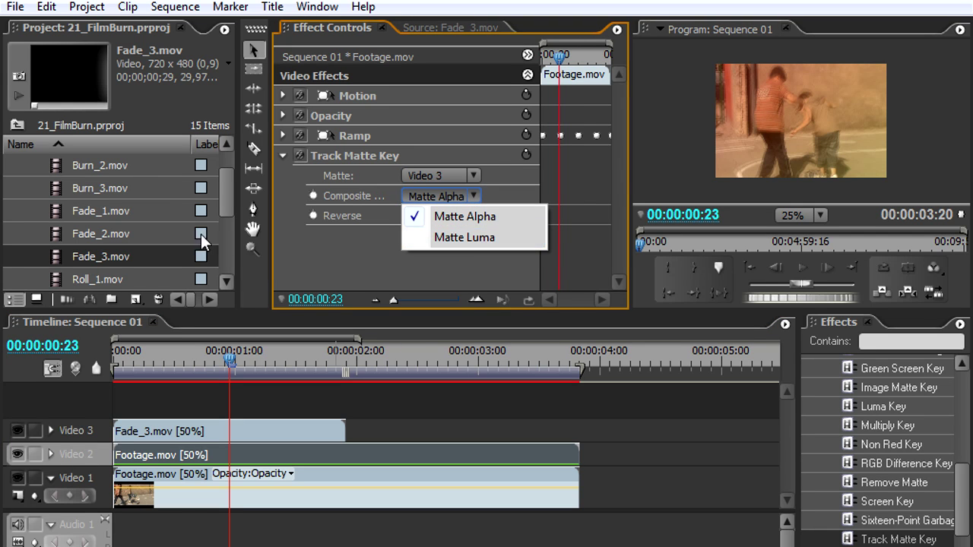
pyautogui.click(484, 237)
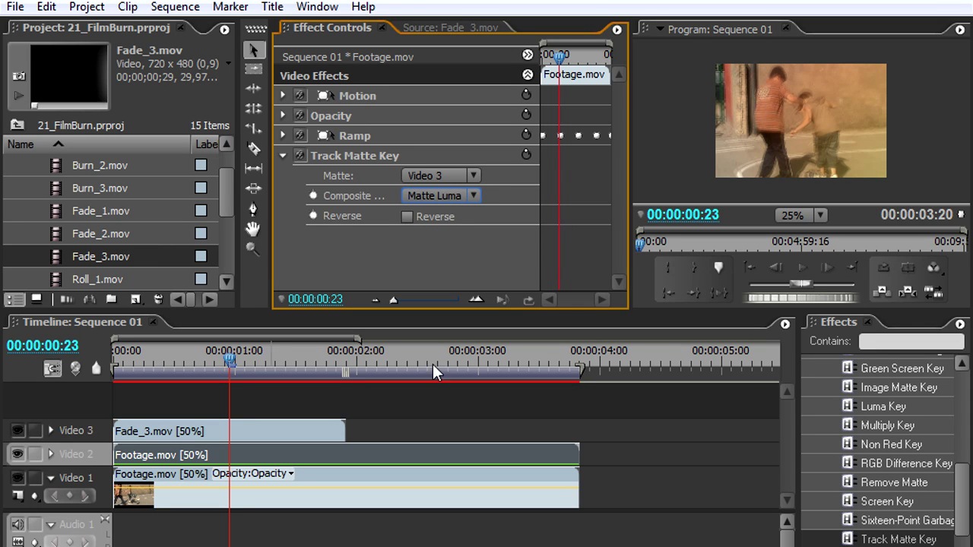
pyautogui.click(19, 454)
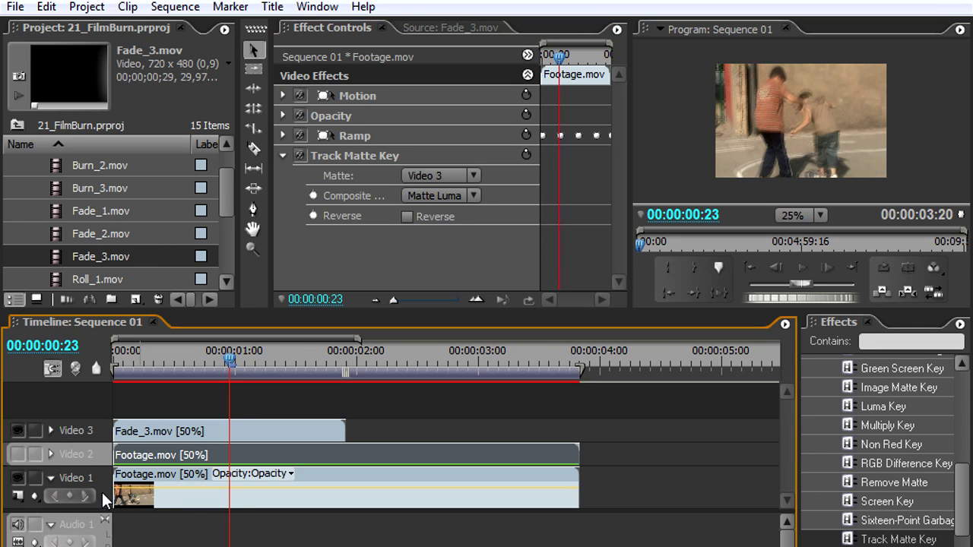
pyautogui.click(17, 454)
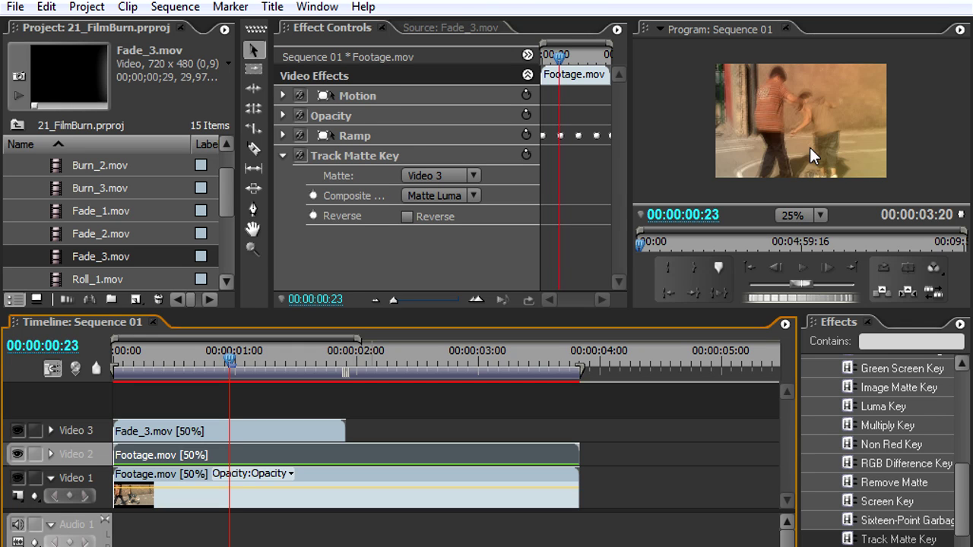
# Play the sequence from the start to check the Fade_3 matte reveal around 00:00:01:20
pyautogui.moveTo(231, 366); pyautogui.dragTo(67, 365)
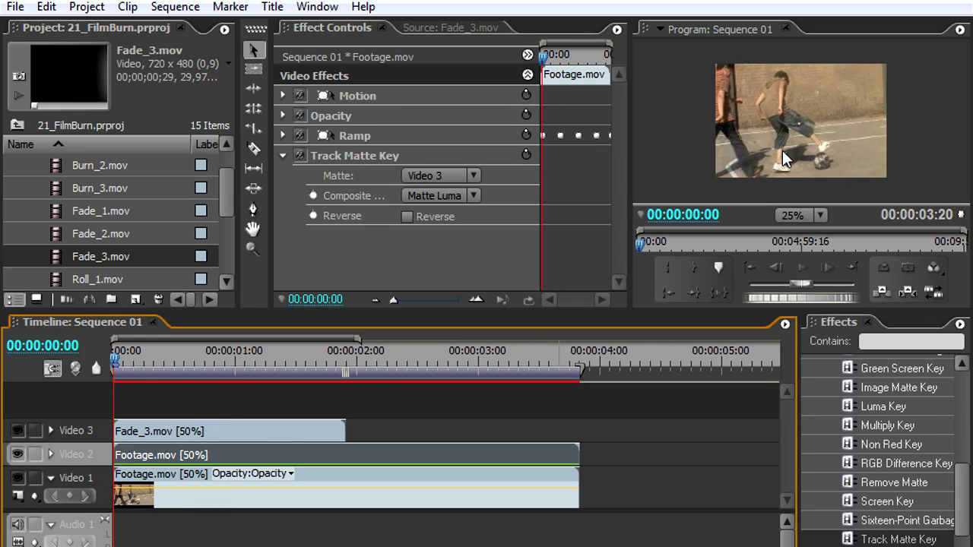
pyautogui.click(797, 270)
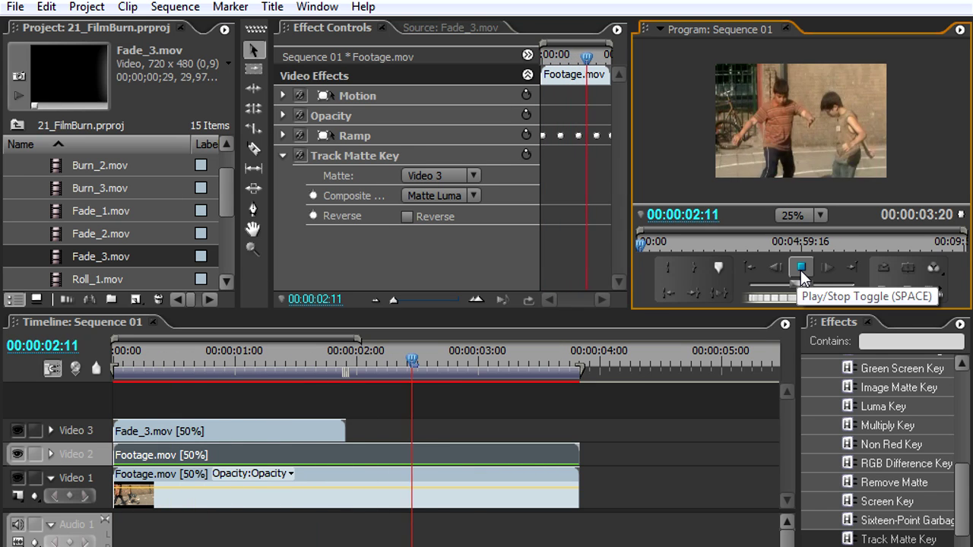
pyautogui.moveTo(259, 373); pyautogui.dragTo(98, 367)
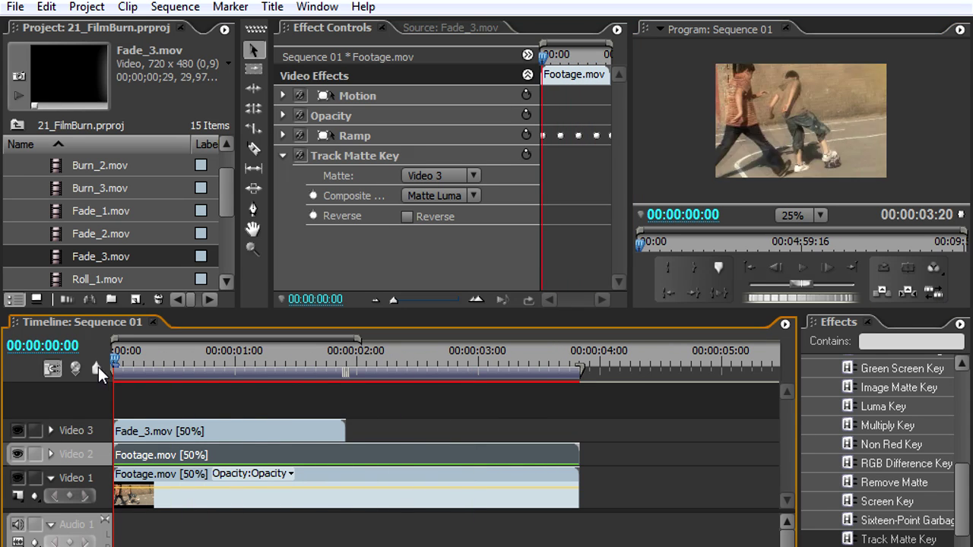
pyautogui.click(801, 271)
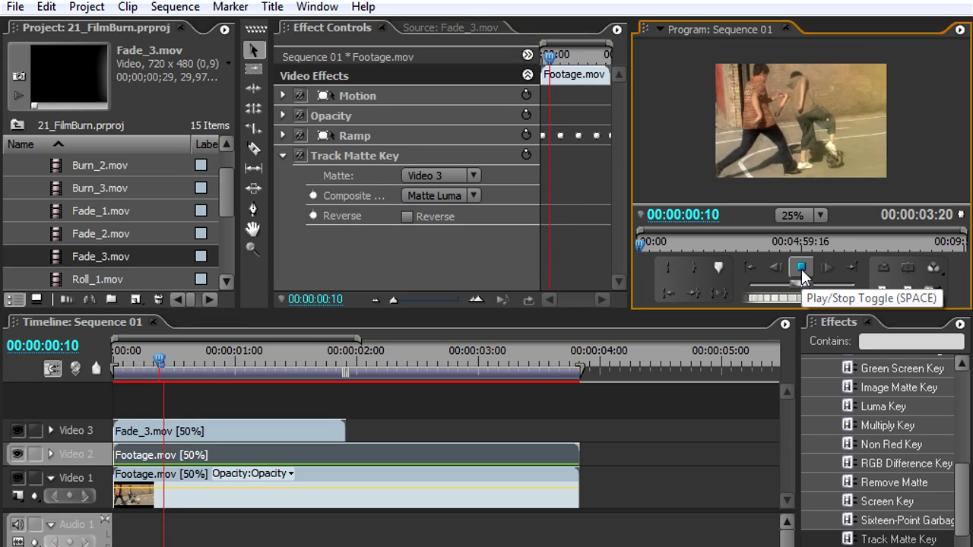
pyautogui.click(801, 269)
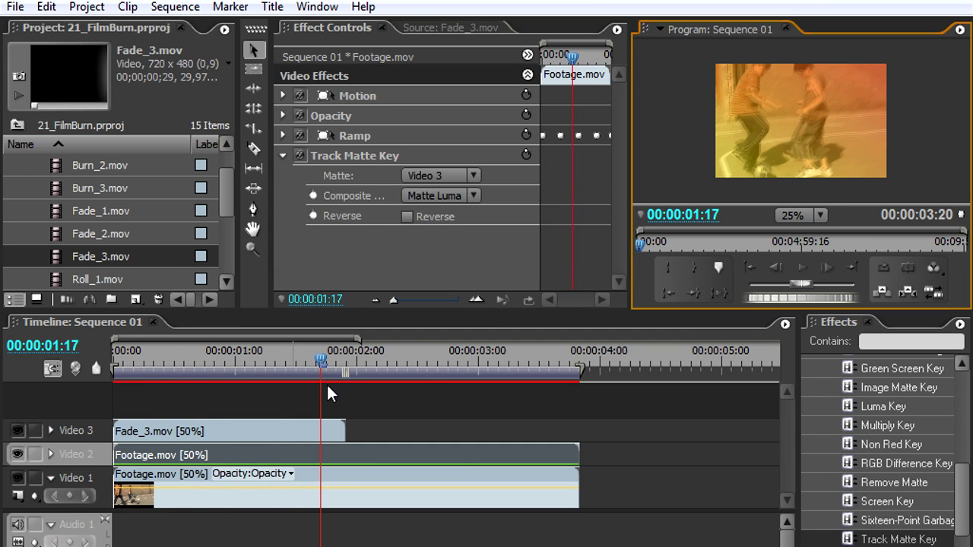
pyautogui.moveTo(314, 372); pyautogui.dragTo(348, 361)
# Park the playhead at 00:00:01:18 and select Fade_2.mov in the project bin
pyautogui.click(271, 432)
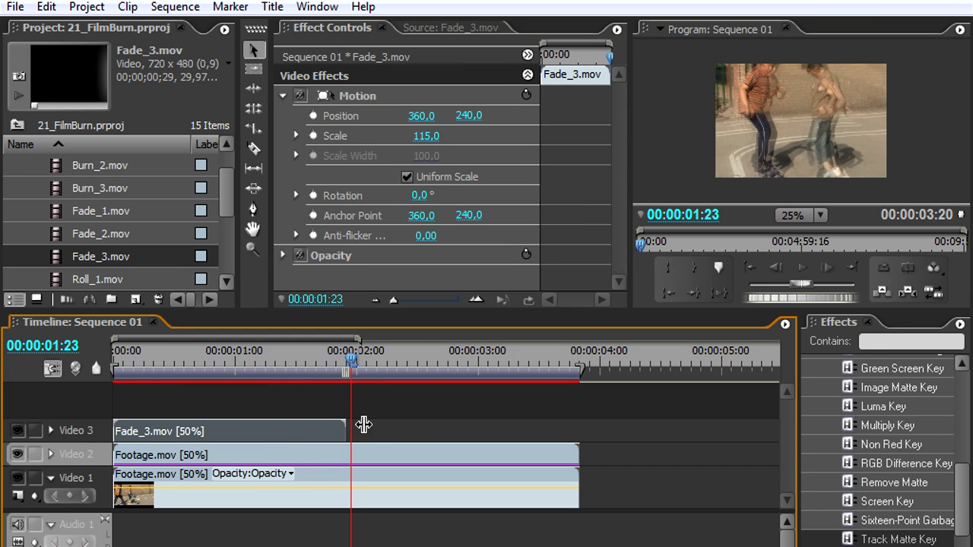
pyautogui.click(326, 359)
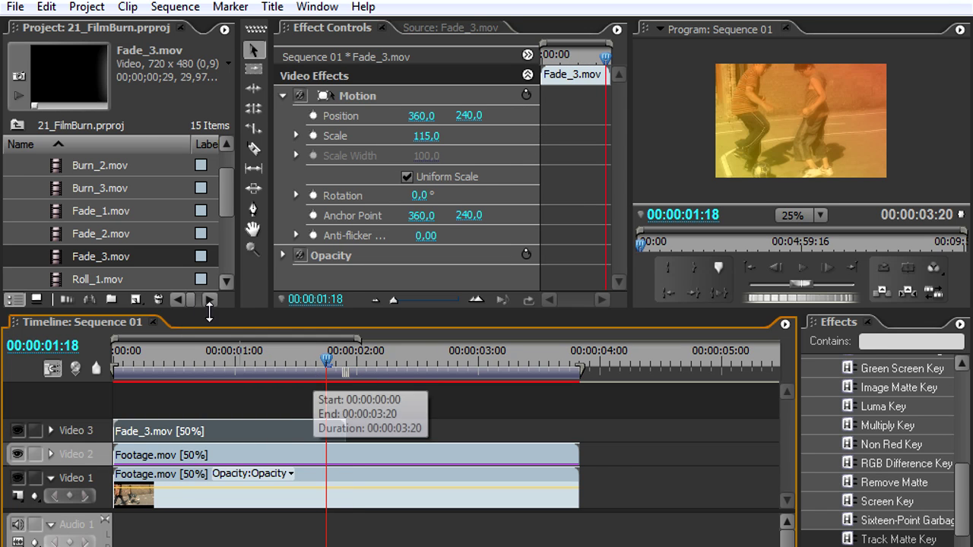
pyautogui.click(106, 238)
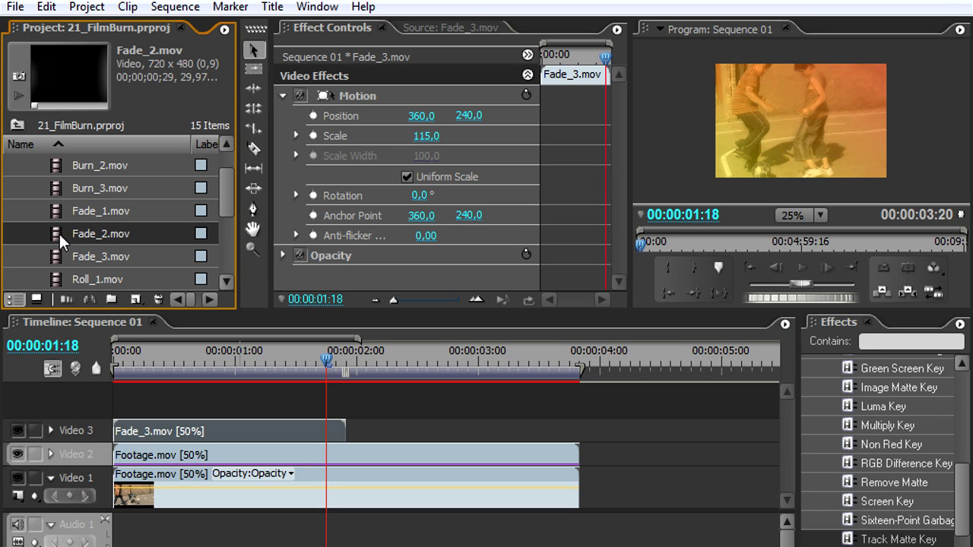
# Place Fade_2.mov right after Fade_3 on Video 3 at 50% speed and play it back
pyautogui.moveTo(56, 231); pyautogui.dragTo(347, 431)
pyautogui.rightClick(378, 431)
pyautogui.click(452, 462)
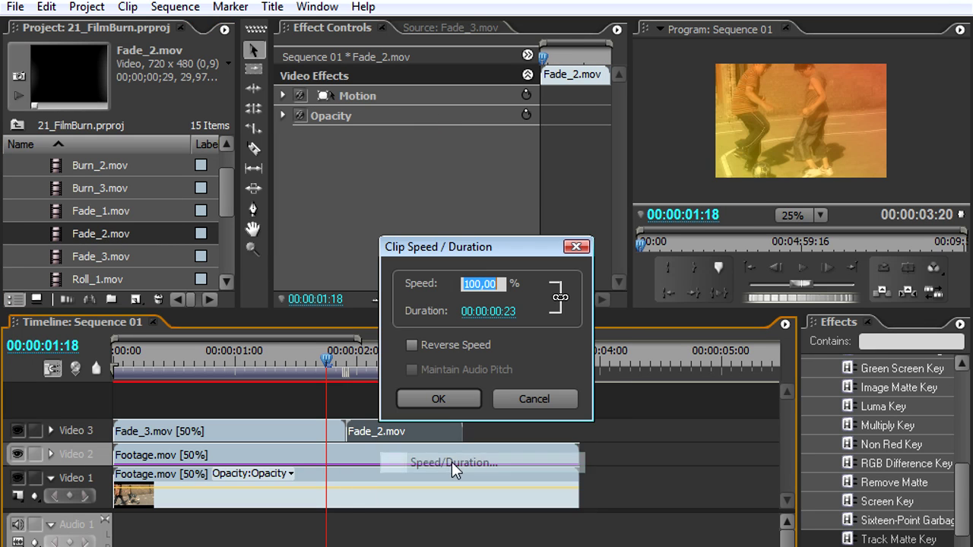
pyautogui.write('50')
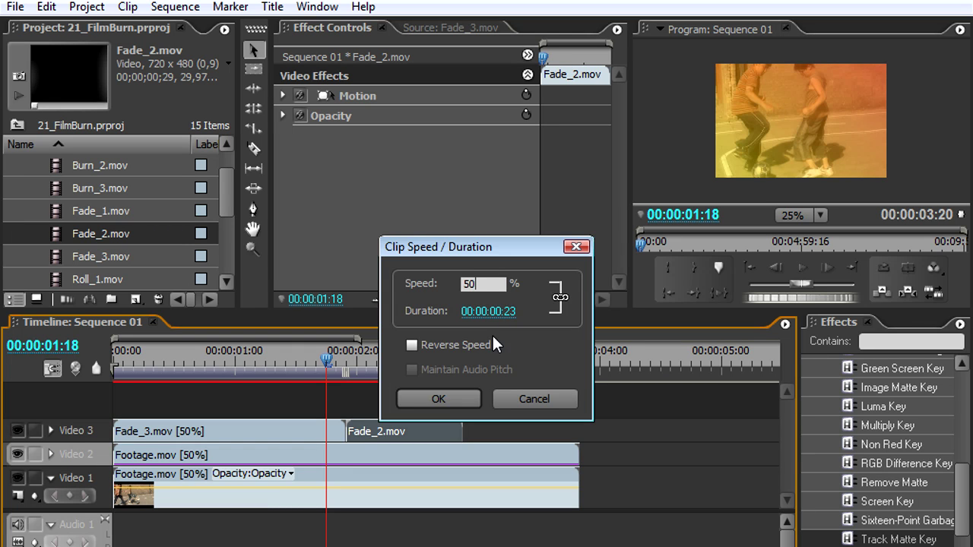
pyautogui.click(465, 398)
pyautogui.moveTo(326, 355); pyautogui.dragTo(114, 352)
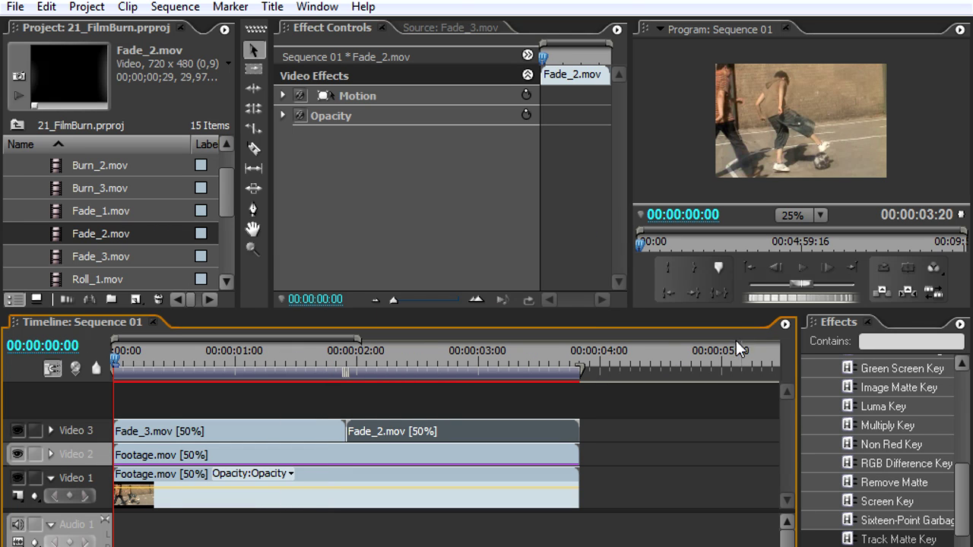
pyautogui.click(804, 268)
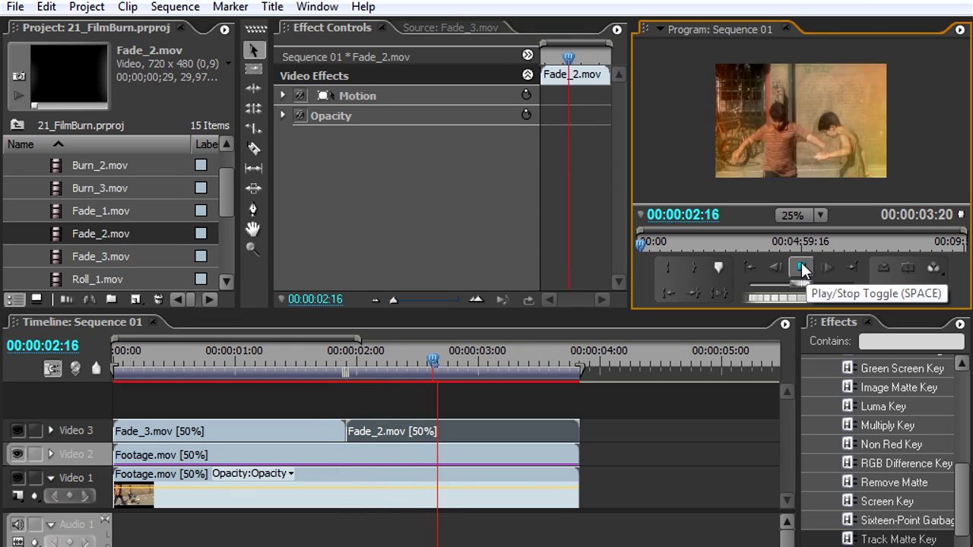
# Reverse Fade_2's speed at 50% and preview the sequence from the start
pyautogui.click(395, 355)
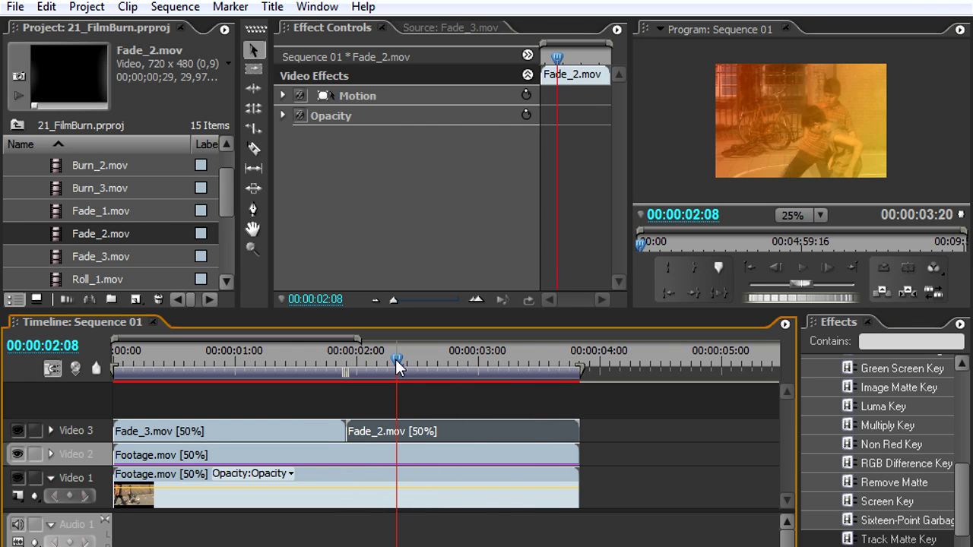
pyautogui.rightClick(380, 429)
pyautogui.click(453, 462)
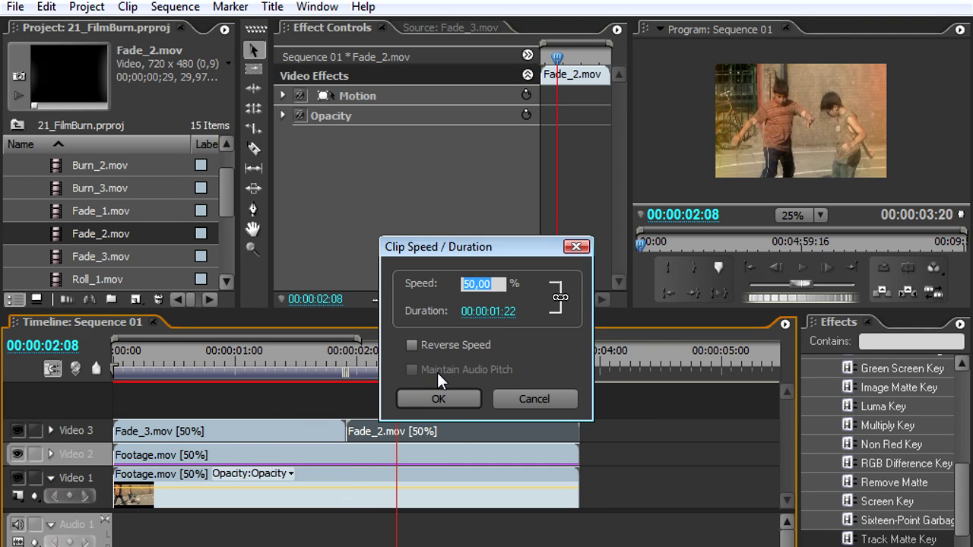
pyautogui.write('50')
pyautogui.click(410, 343)
pyautogui.click(433, 395)
pyautogui.moveTo(361, 359); pyautogui.dragTo(107, 349)
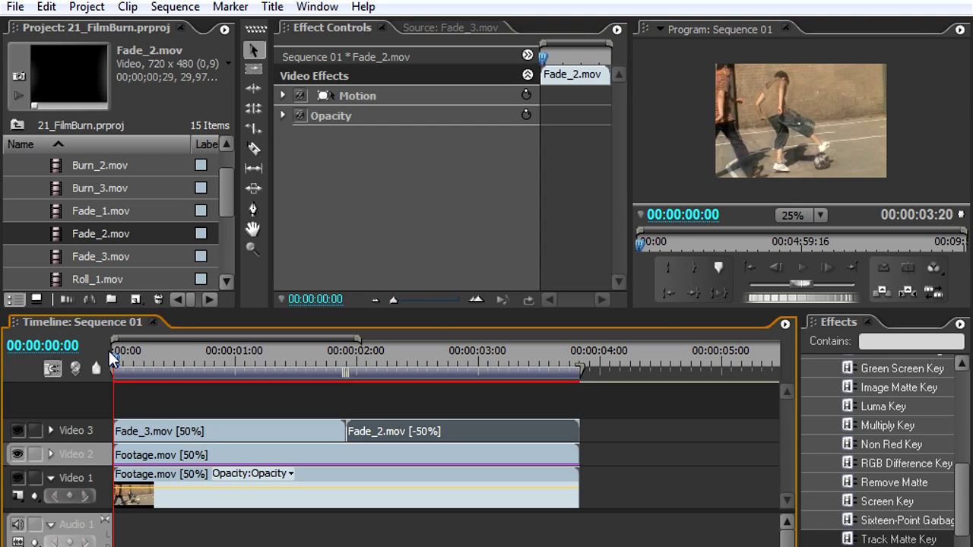
pyautogui.click(802, 266)
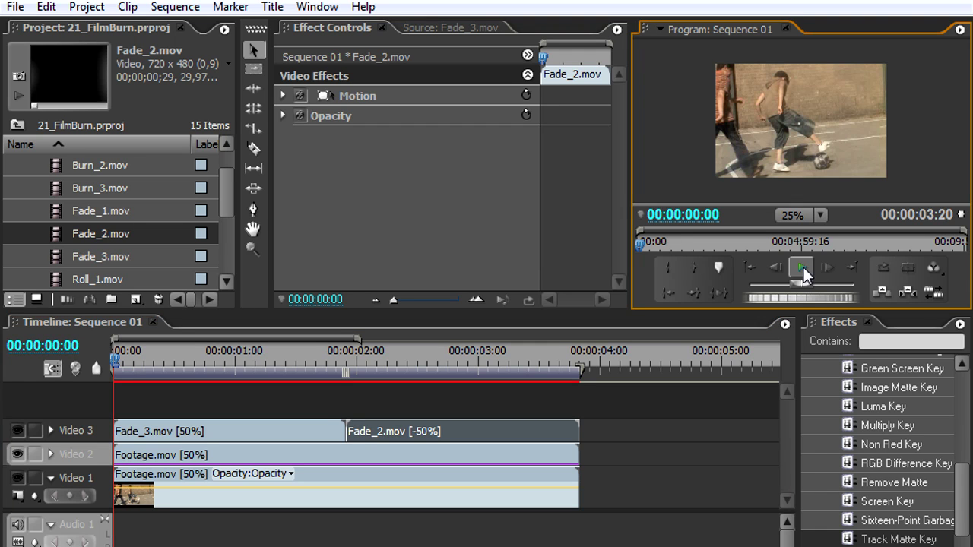